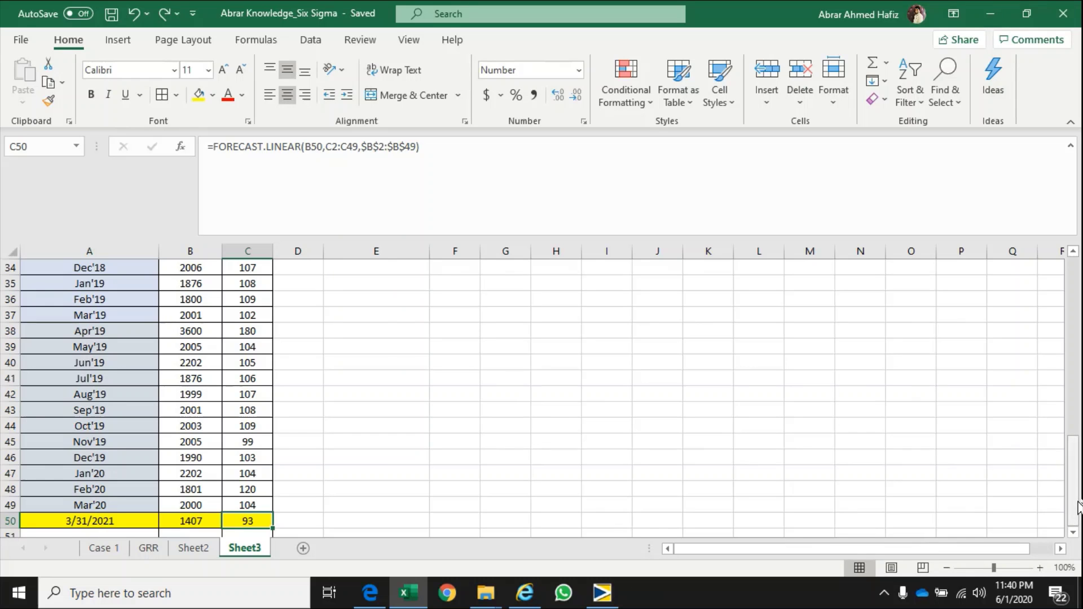
# Step: Review the Regression and Winters' Method lesson notes and the Months labels in column A
pyautogui.moveTo(1077, 510); pyautogui.dragTo(1080, 500)
pyautogui.moveTo(1080, 330); pyautogui.dragTo(1080, 265)
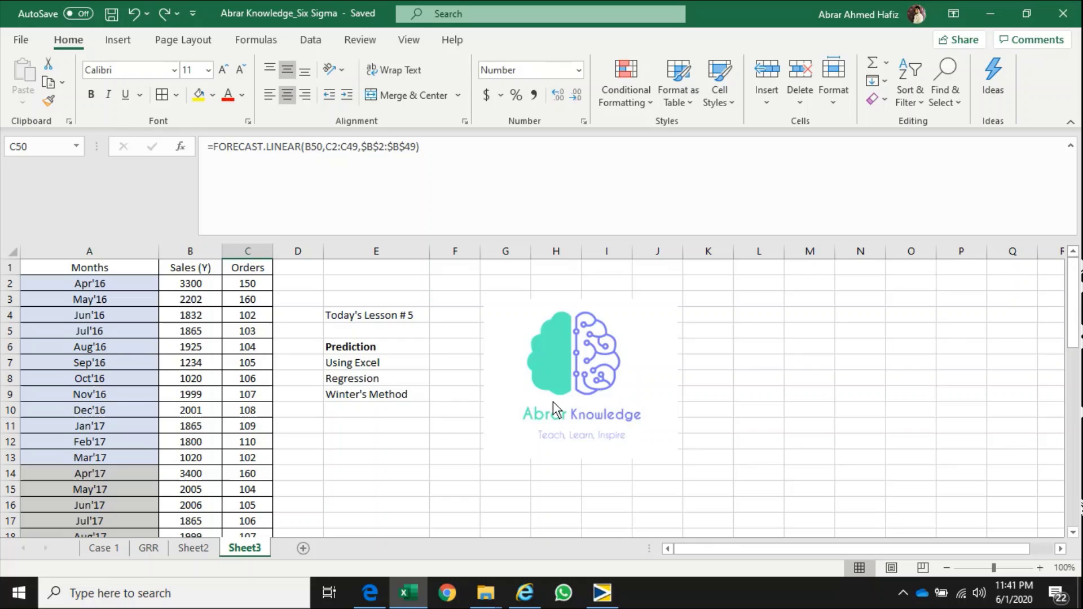
pyautogui.moveTo(403, 379); pyautogui.dragTo(406, 393)
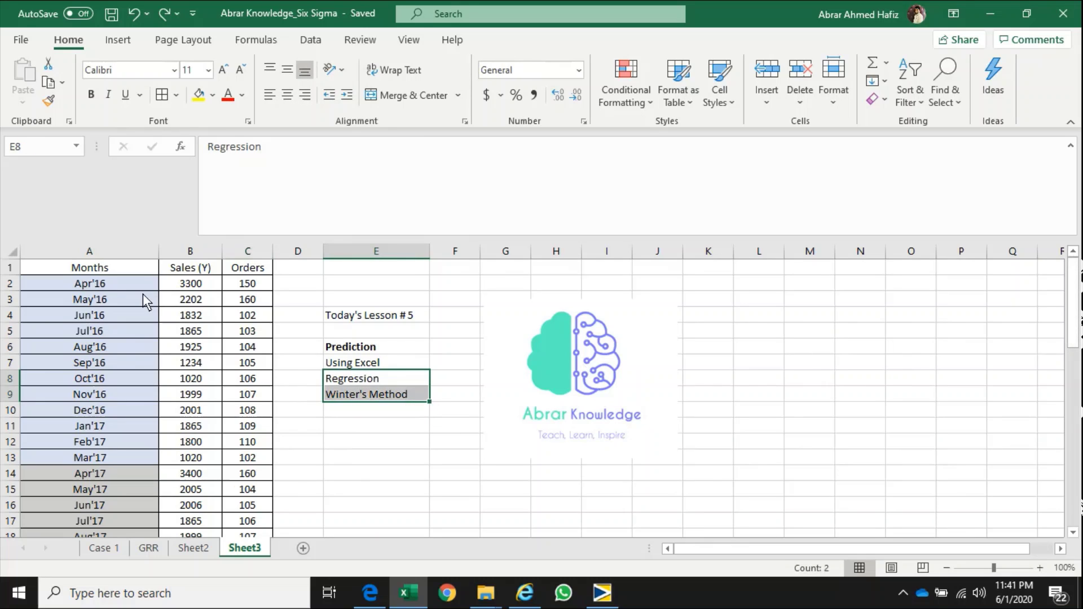
pyautogui.click(136, 274)
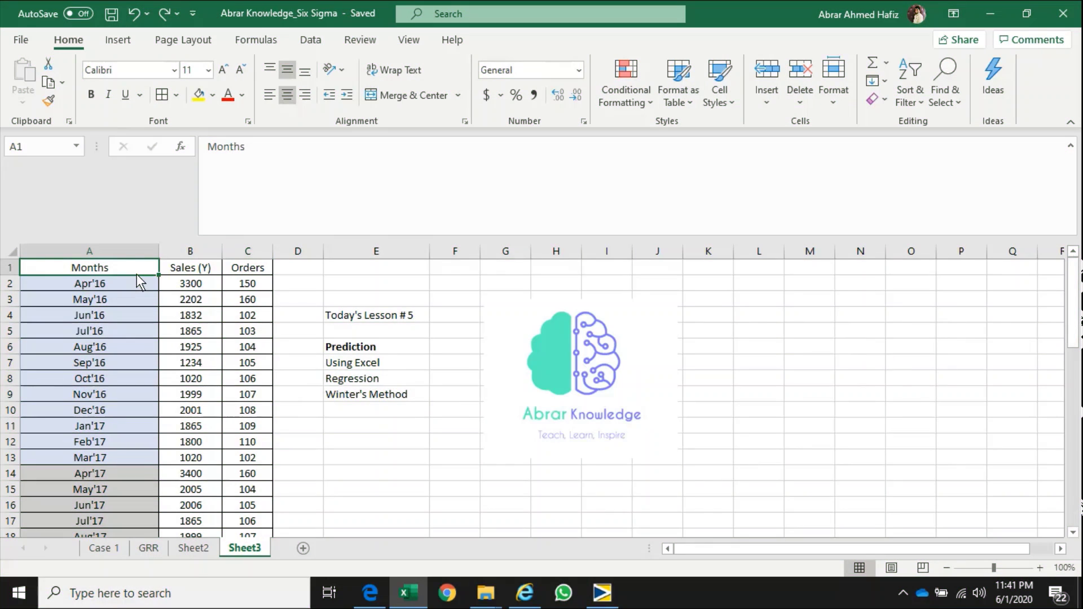
pyautogui.moveTo(131, 287); pyautogui.dragTo(109, 493)
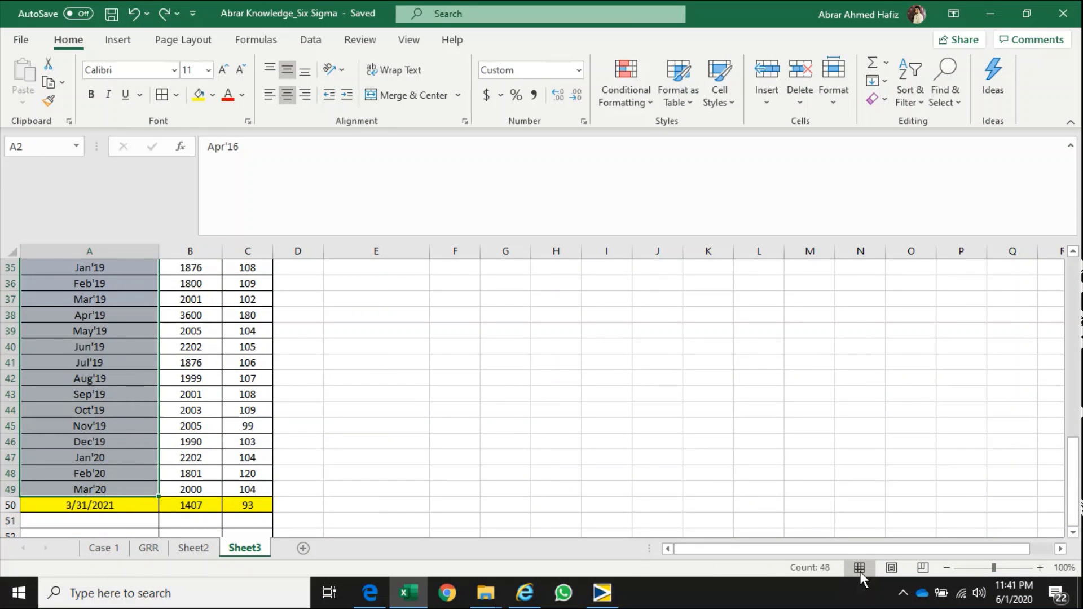
pyautogui.moveTo(1064, 507); pyautogui.dragTo(1069, 270)
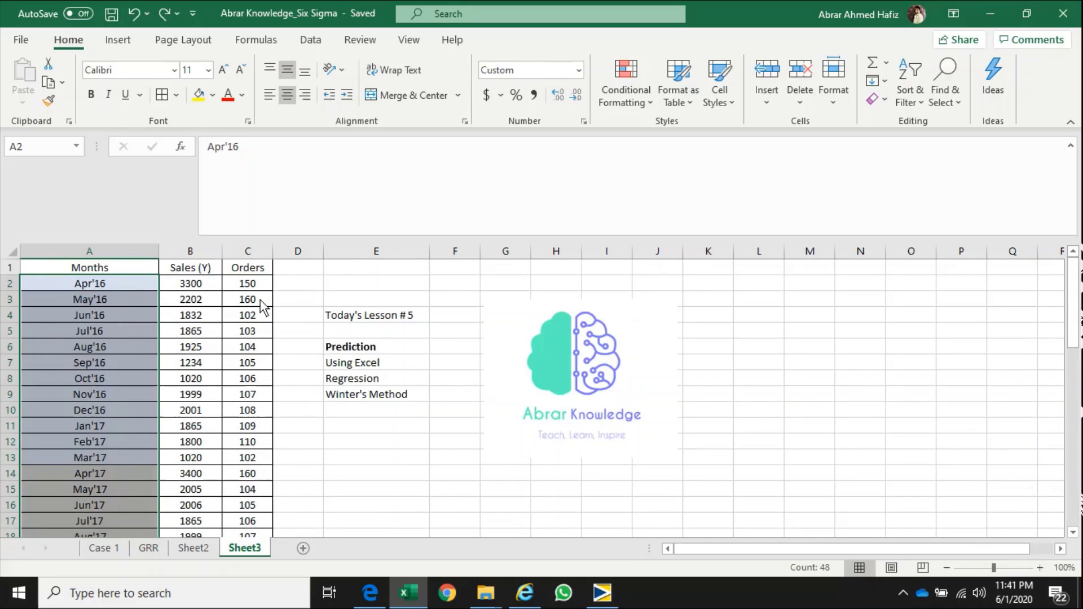
# Step: Inspect the first Sales (3300) and Orders (150) values, the 3/31/2021 forecast date and B50's formula
pyautogui.click(205, 283)
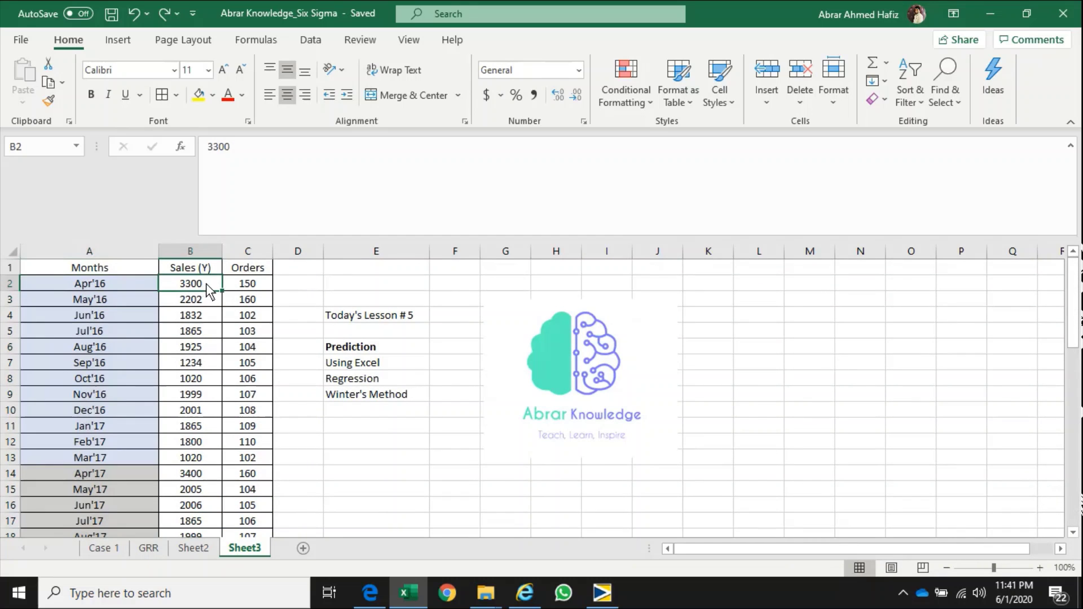
pyautogui.click(261, 270)
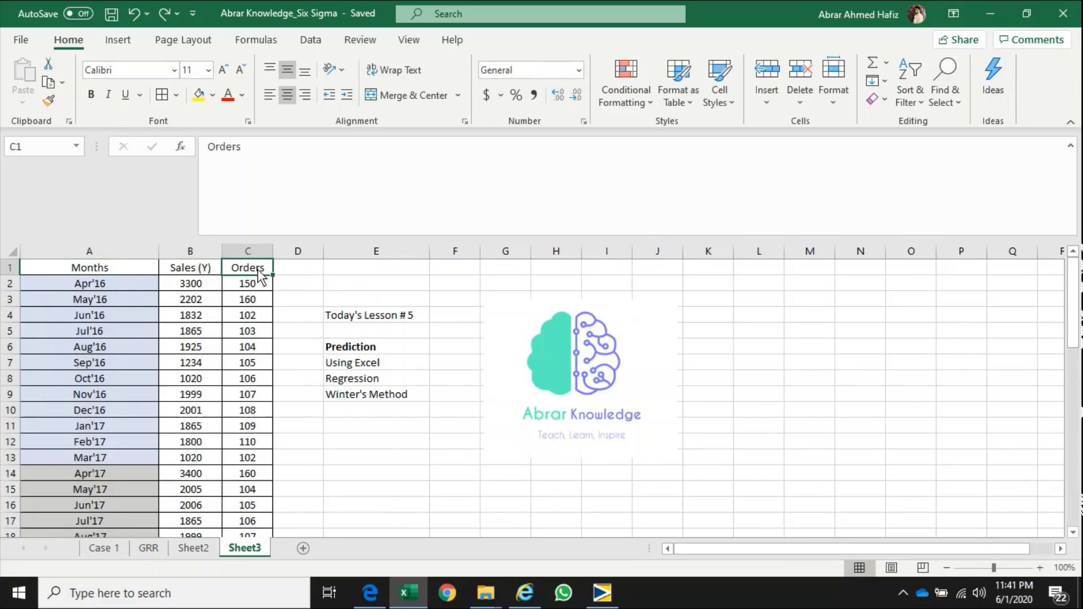
pyautogui.click(202, 282)
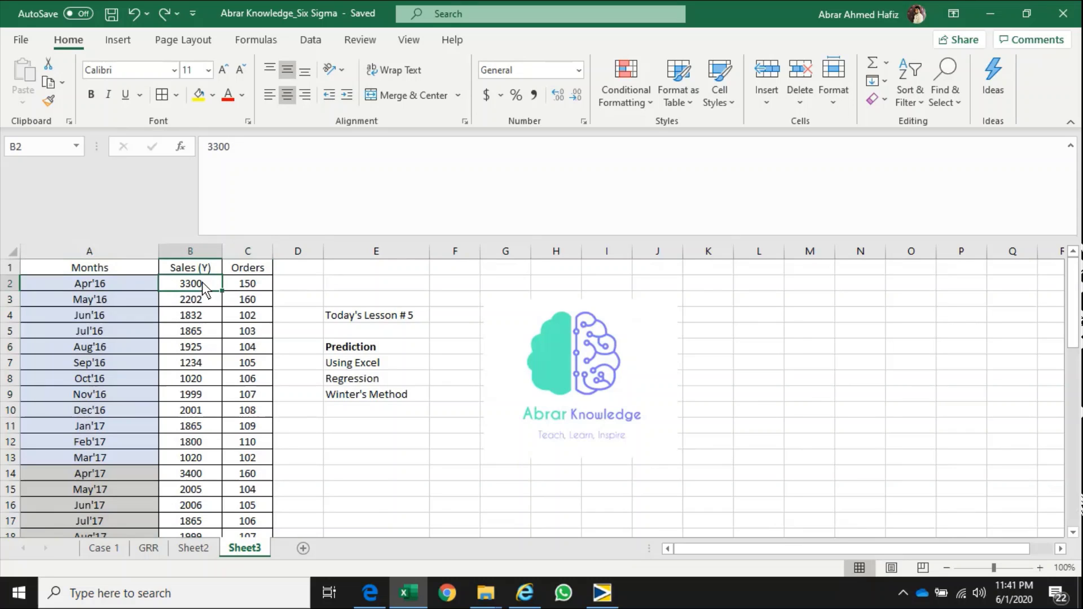
pyautogui.click(246, 283)
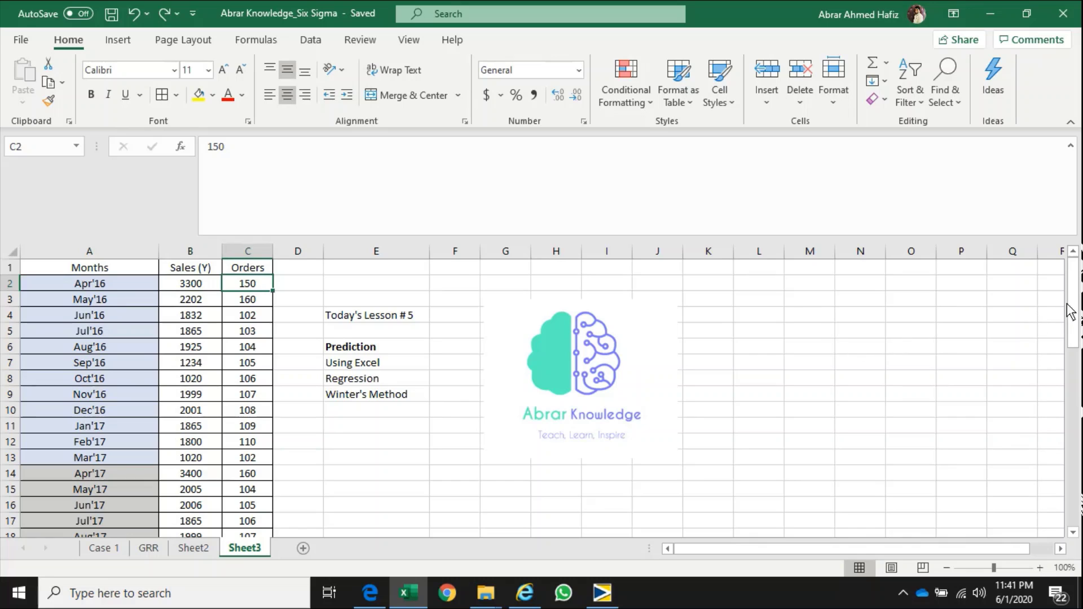
pyautogui.moveTo(1072, 310); pyautogui.dragTo(1072, 481)
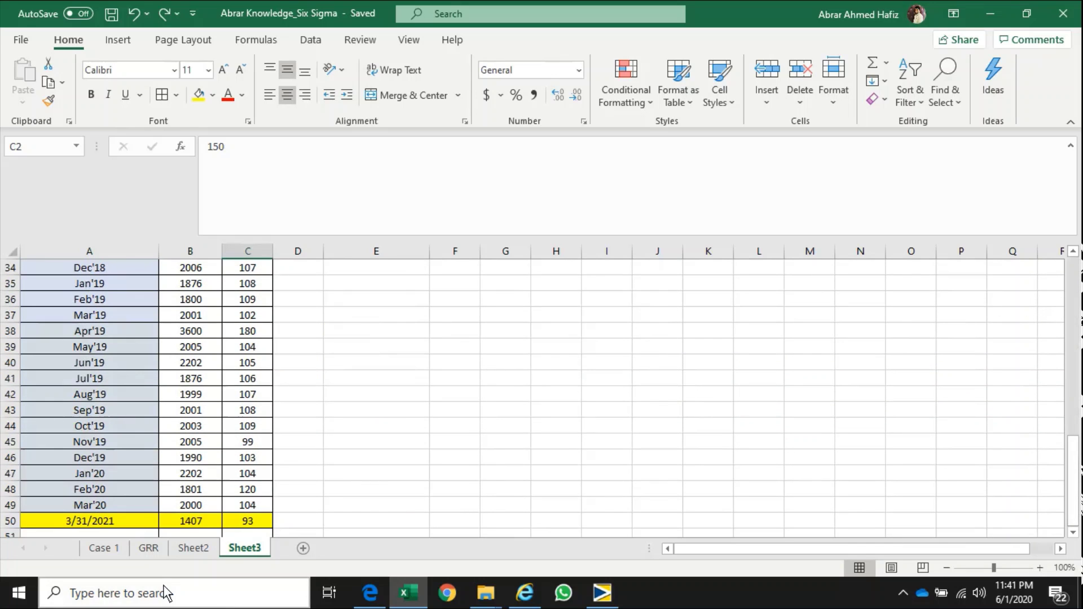
pyautogui.click(132, 520)
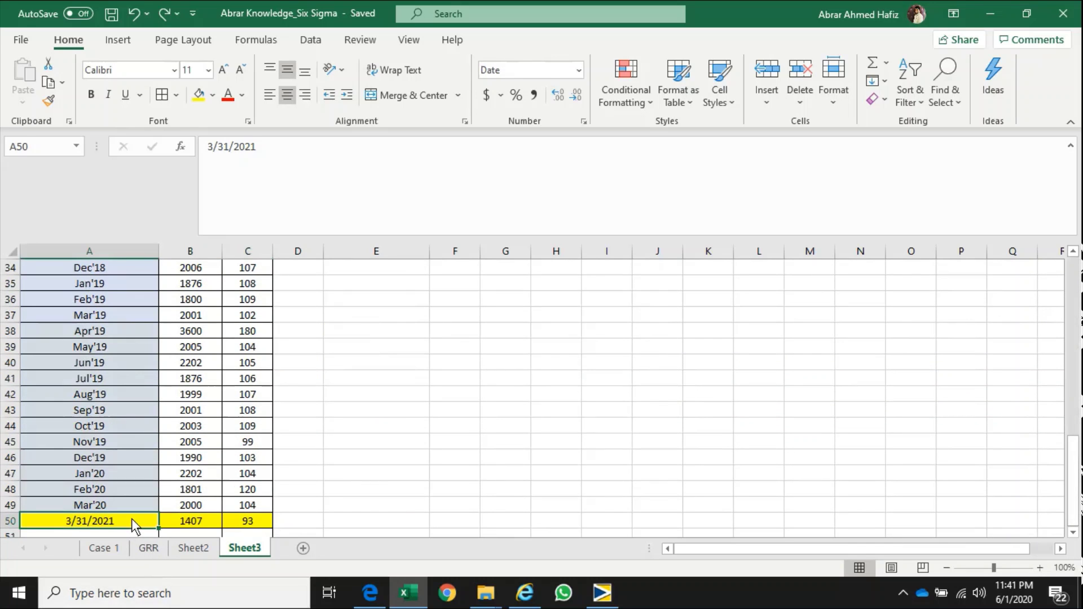
pyautogui.click(202, 520)
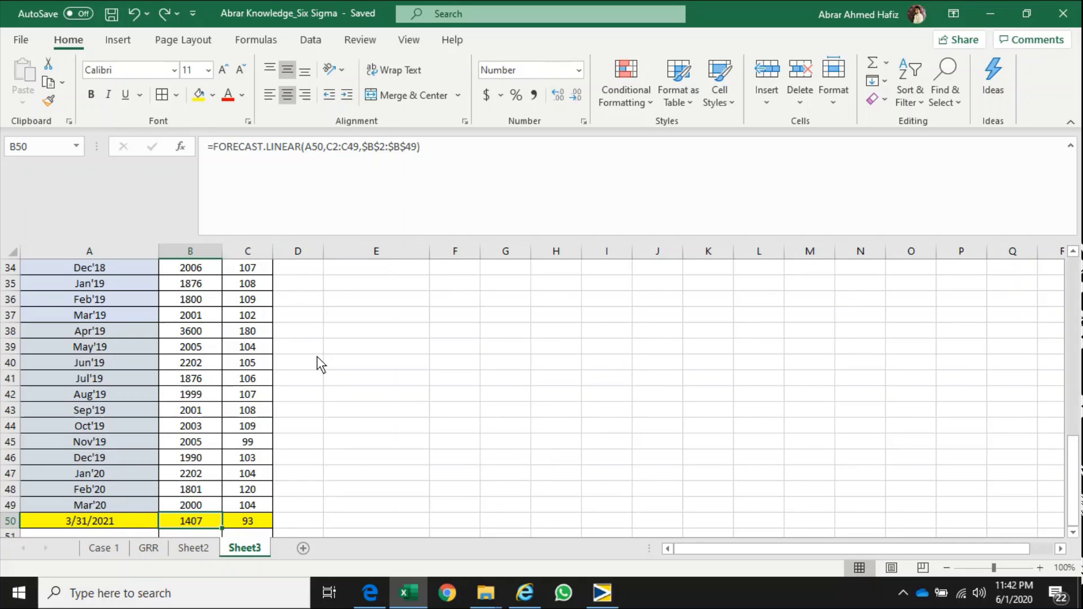
# Step: Review the first Orders values and the Sales and Orders forecast cells B50 and C50
pyautogui.moveTo(1071, 451); pyautogui.dragTo(1072, 265)
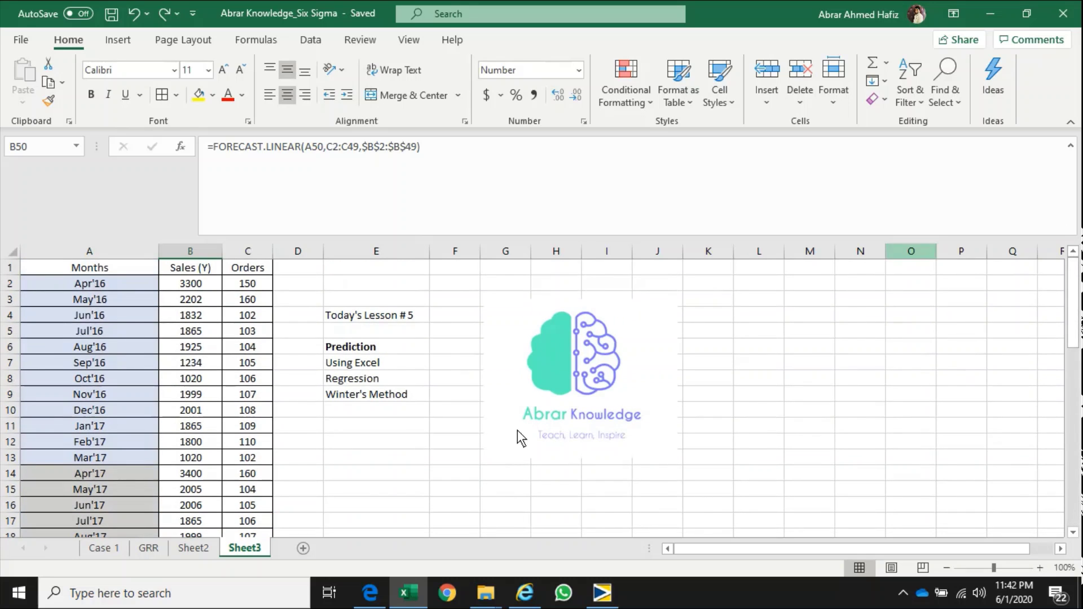
pyautogui.moveTo(250, 286); pyautogui.dragTo(242, 393)
pyautogui.moveTo(1072, 339); pyautogui.dragTo(1076, 496)
pyautogui.click(202, 518)
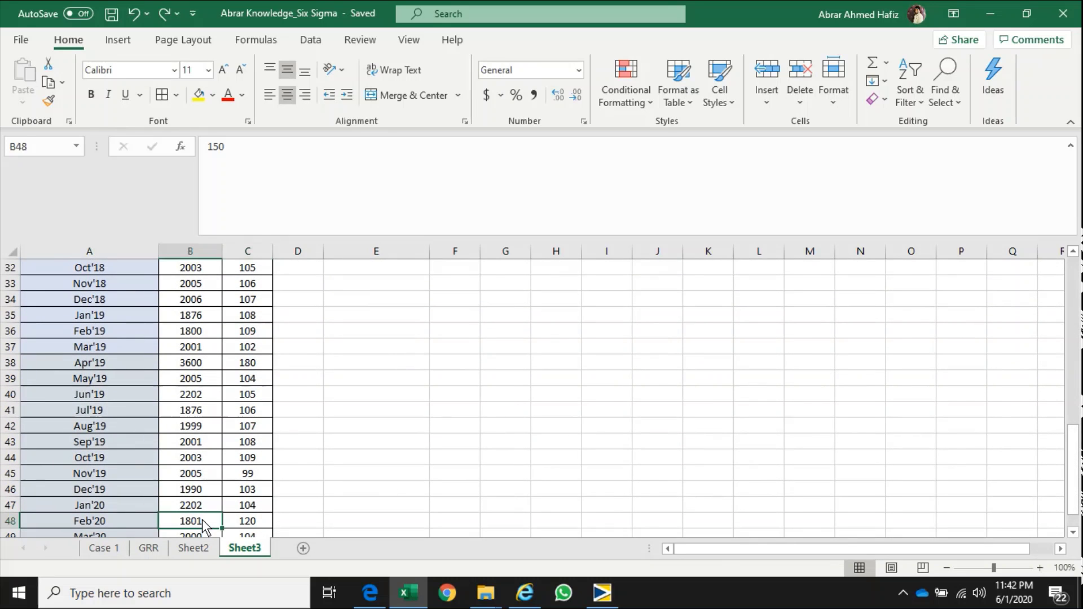
pyautogui.press('Down')
pyautogui.press('Down')
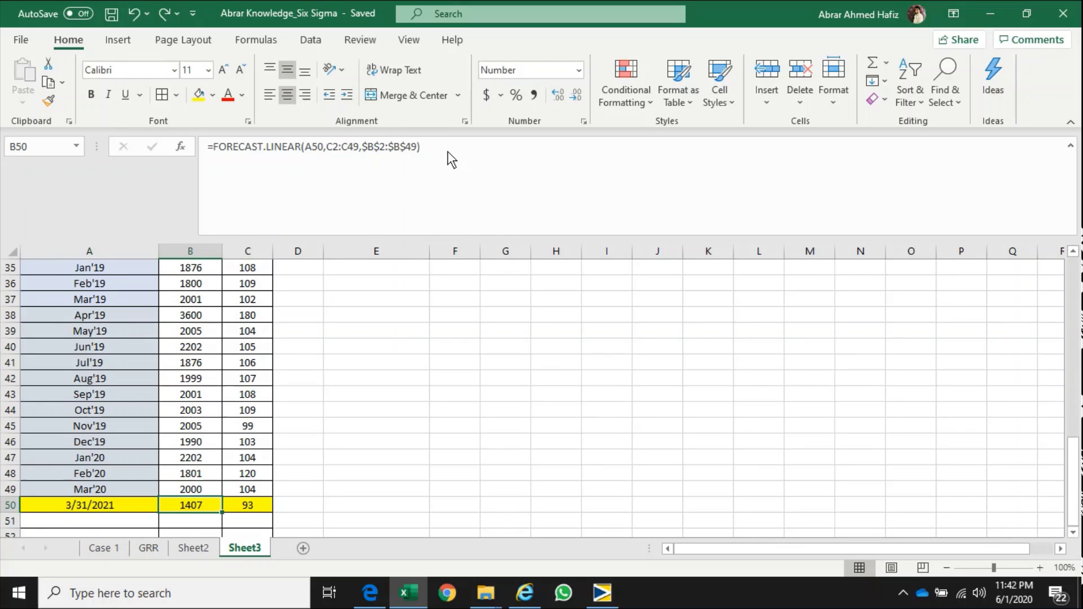
pyautogui.click(249, 511)
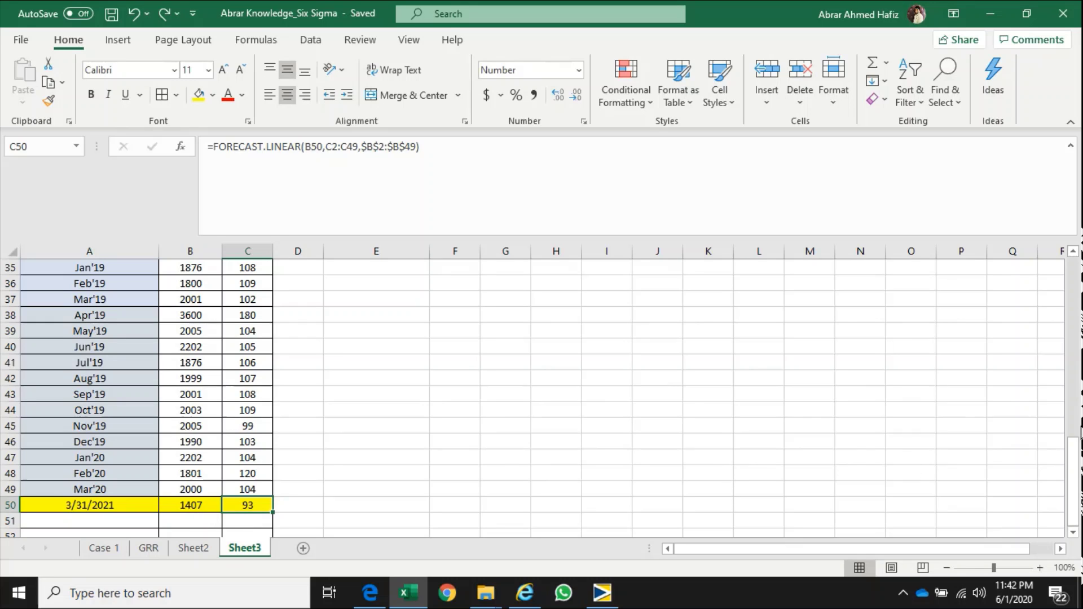
# Step: Copy the Months, Sales and Orders data in A1:C49
pyautogui.moveTo(1073, 451); pyautogui.dragTo(1076, 516)
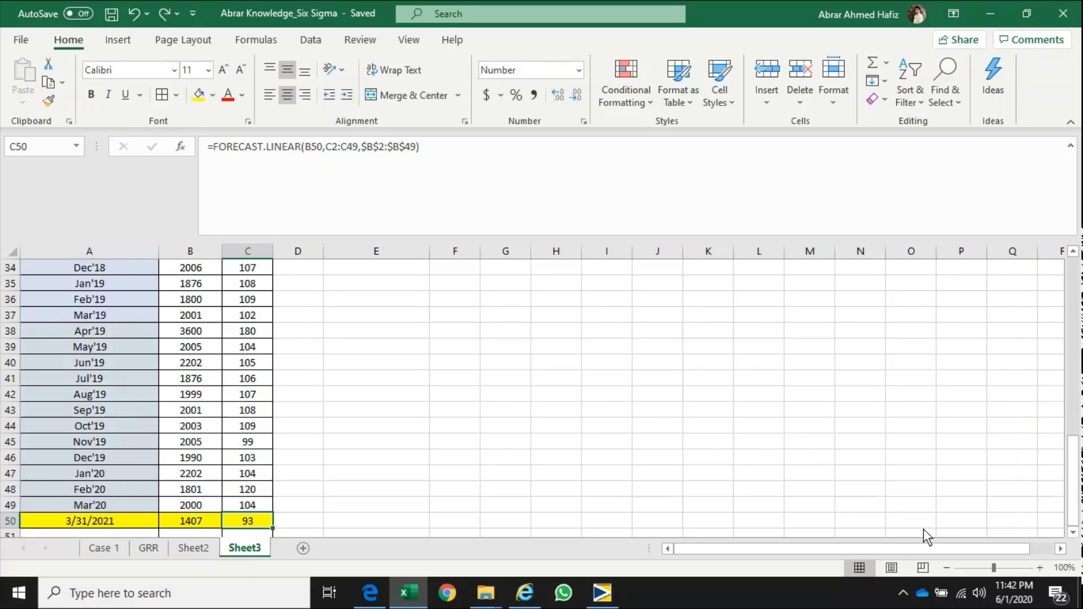
pyautogui.moveTo(1073, 485); pyautogui.dragTo(1071, 262)
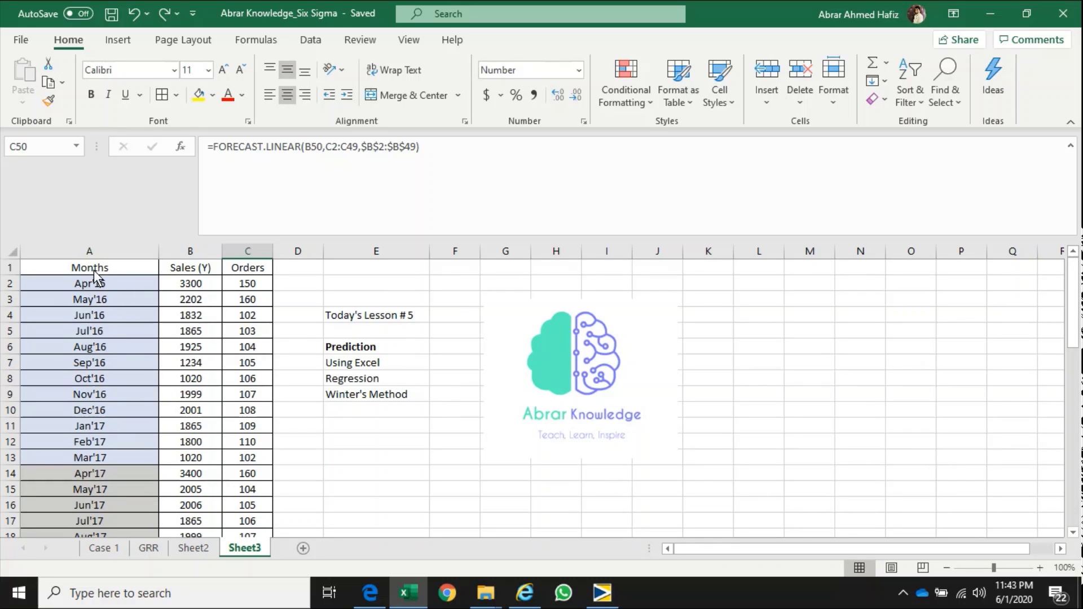
pyautogui.moveTo(94, 269); pyautogui.dragTo(252, 487)
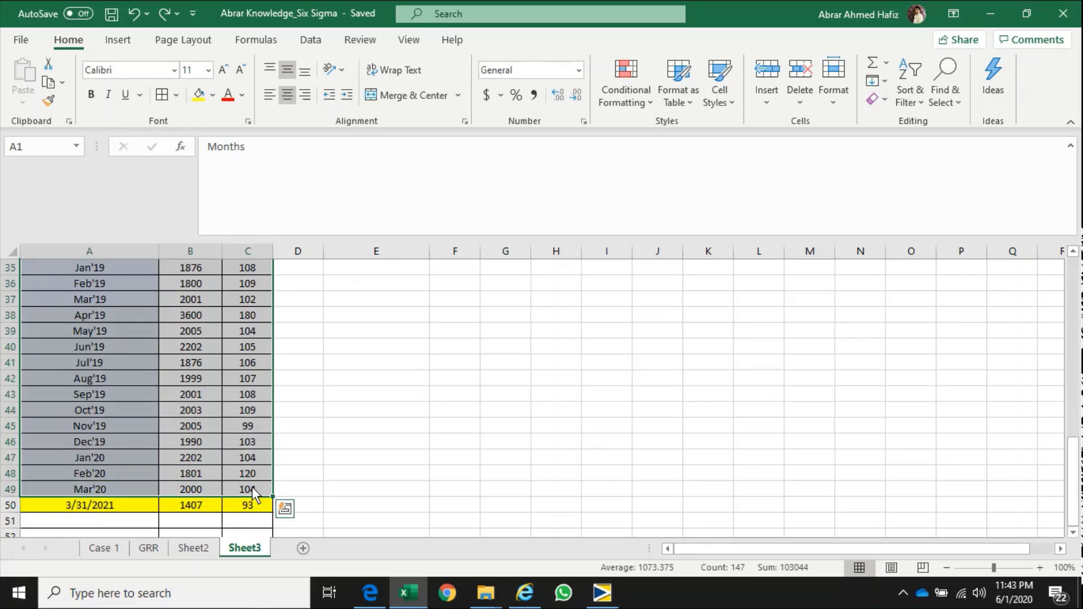
pyautogui.hotkey('ctrl', 'c')
# Step: Paste the copied data into Minitab's Worksheet 1, then check Excel's A50:C50 forecast row
pyautogui.click(603, 603)
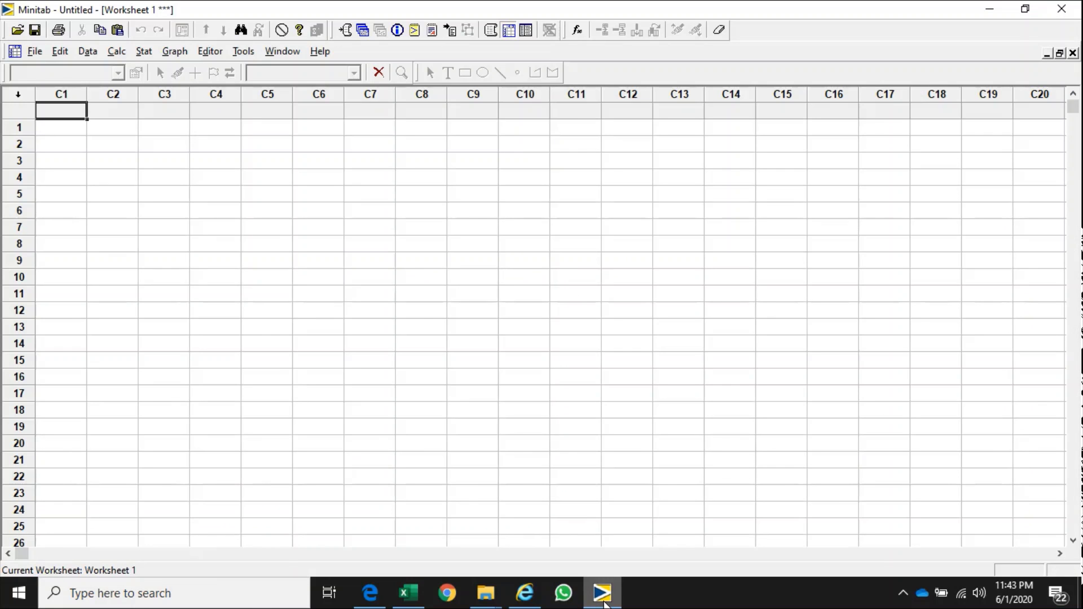
pyautogui.hotkey('ctrl', 'v')
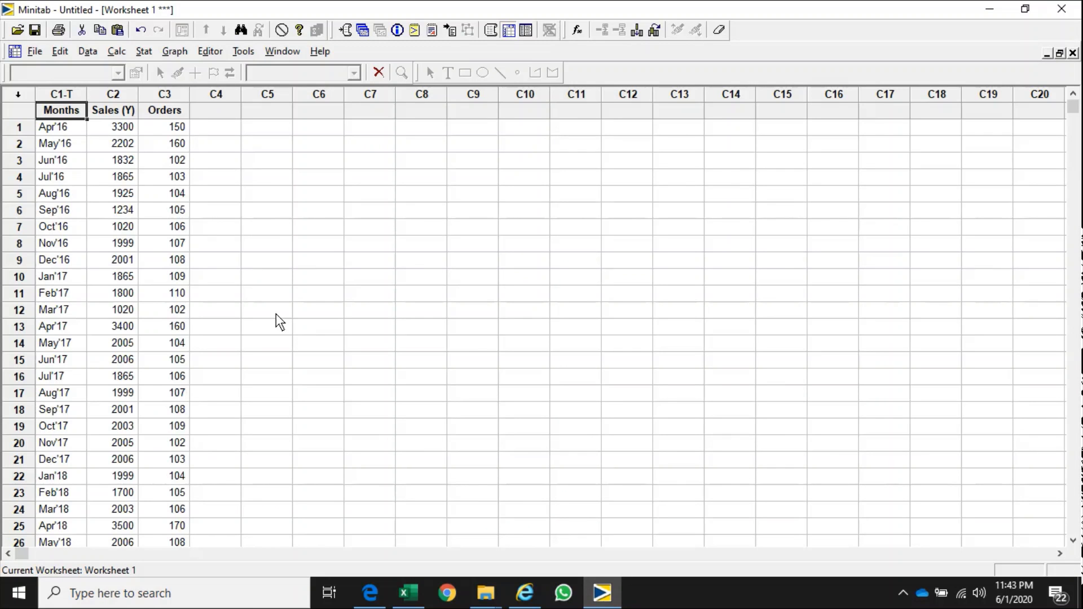
pyautogui.hotkey('alt', 'Tab')
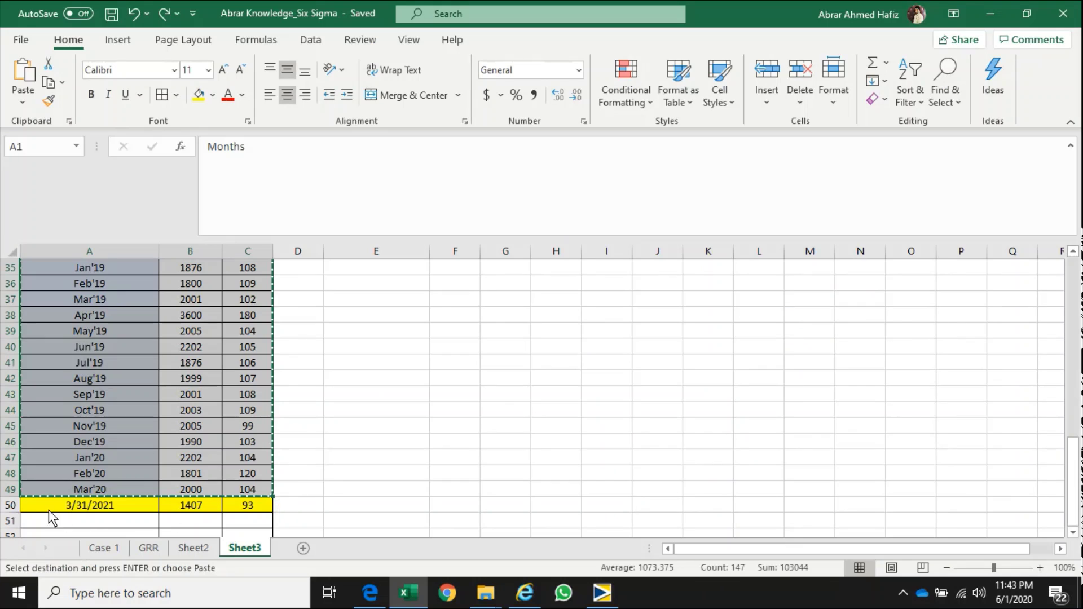
pyautogui.click(11, 505)
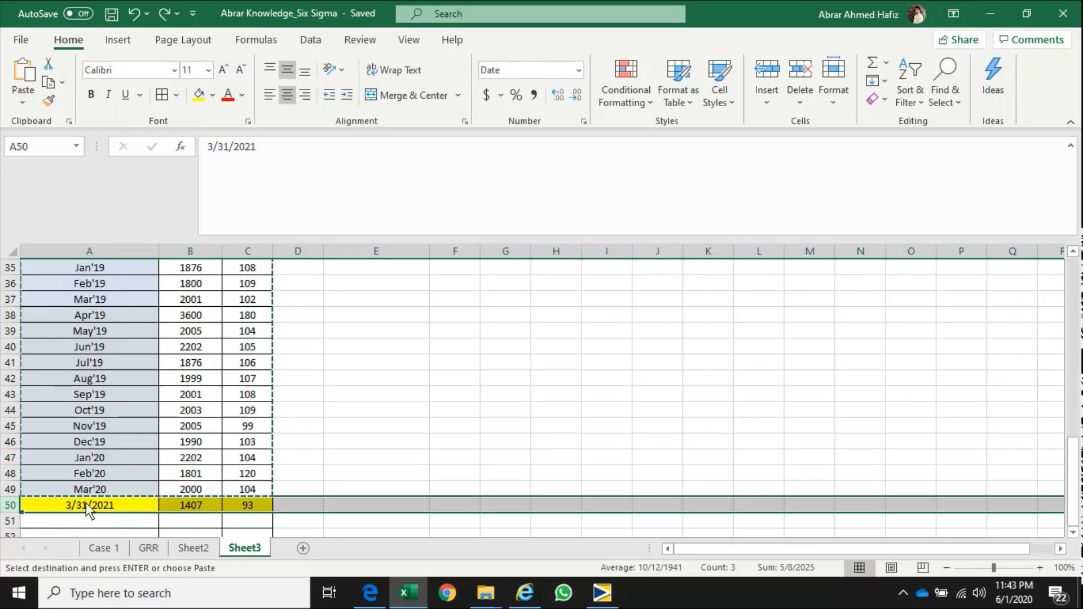
pyautogui.moveTo(86, 502); pyautogui.dragTo(66, 445)
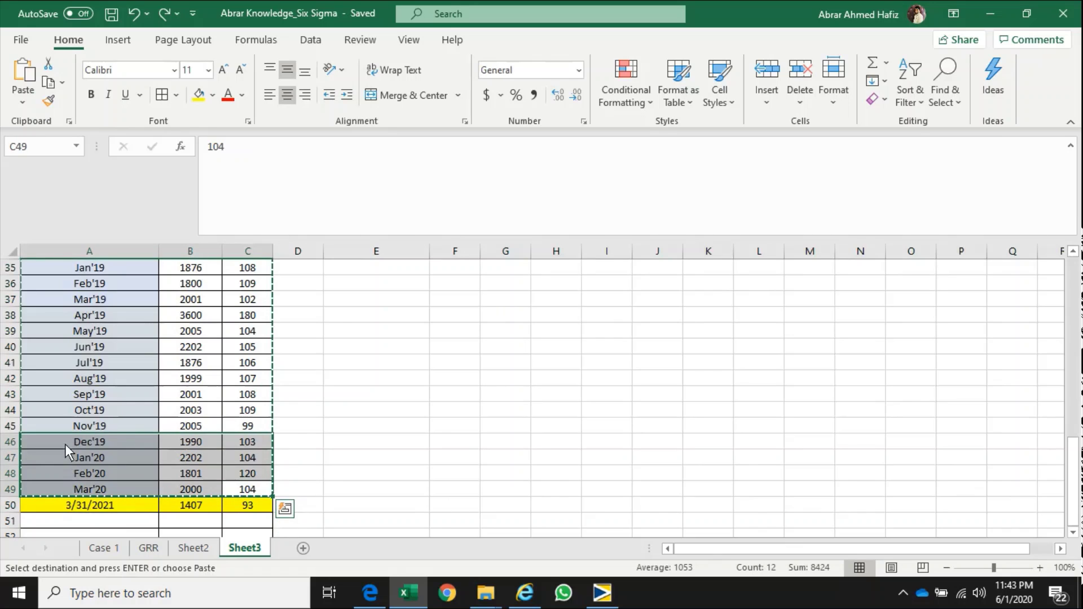
pyautogui.hotkey('alt', 'Tab')
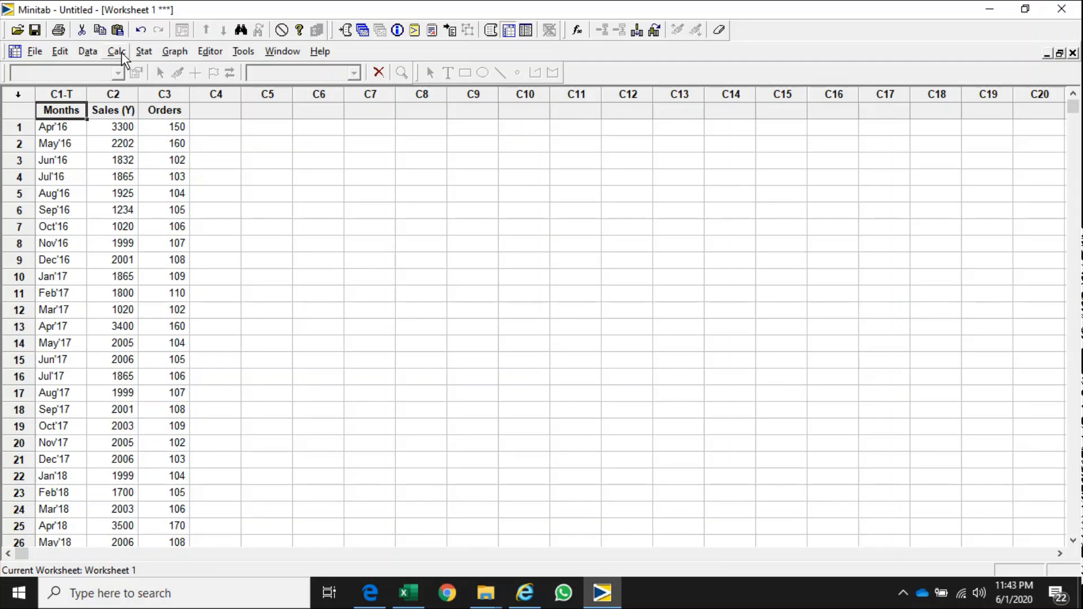
# Step: Set up a Fitted Line Plot with Sales (Y) as response and Orders as predictor
pyautogui.click(143, 52)
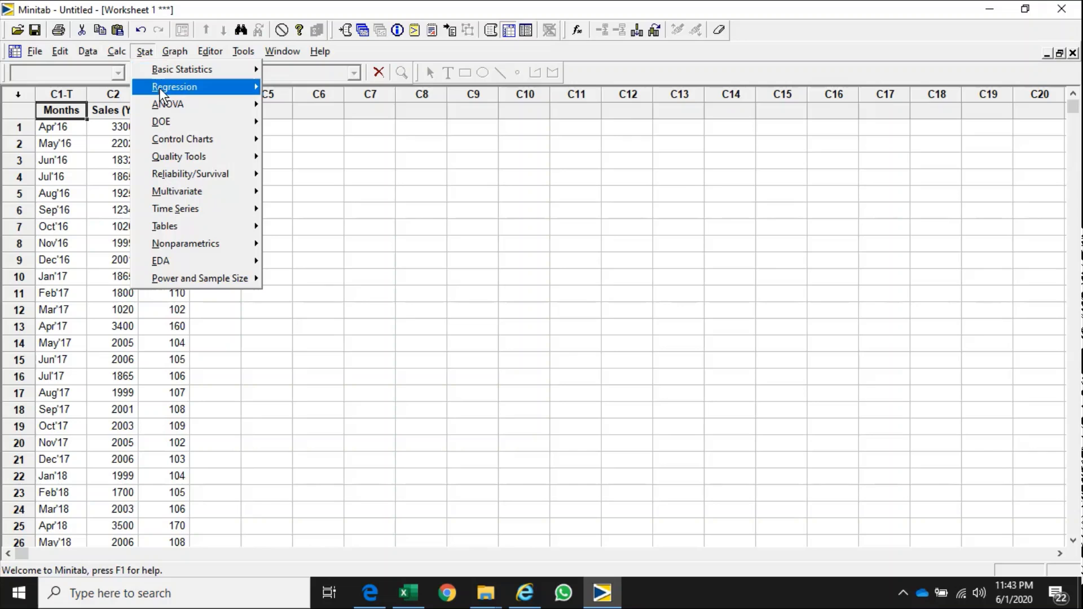
pyautogui.moveTo(162, 92)
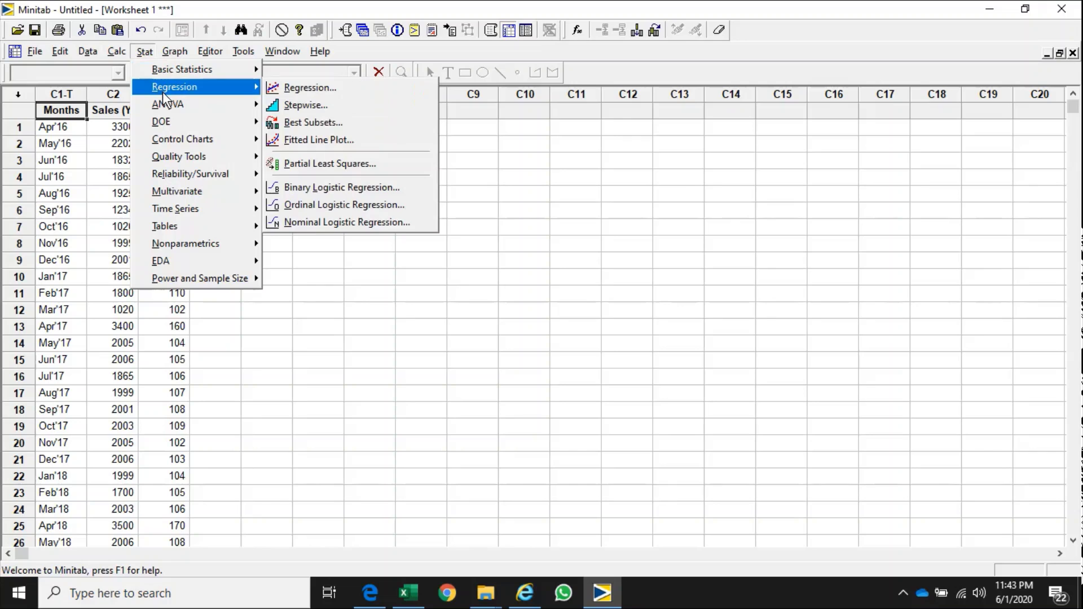
pyautogui.click(289, 139)
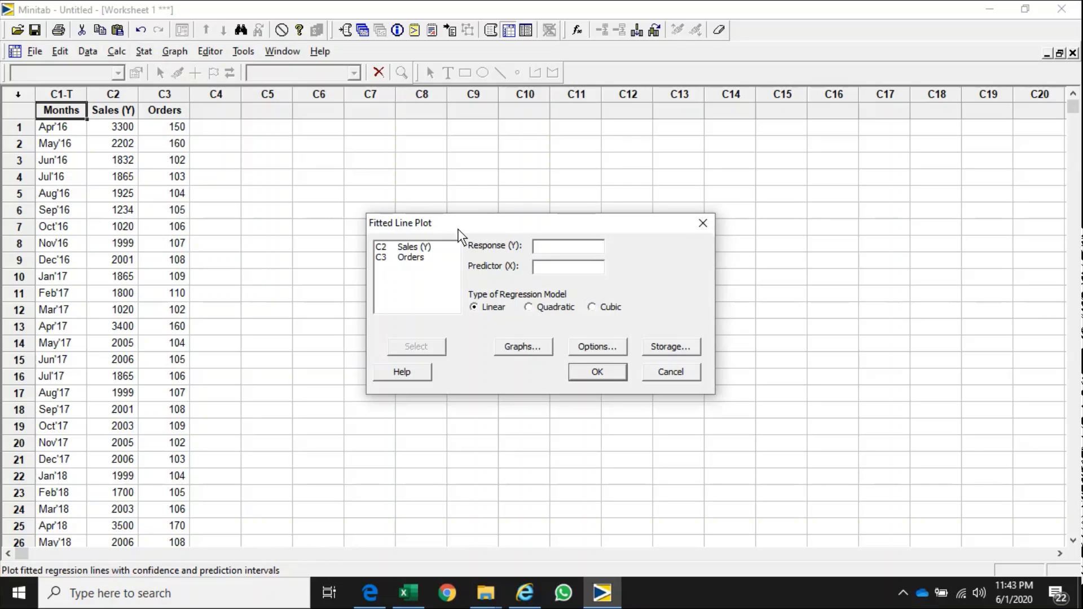
pyautogui.click(421, 249)
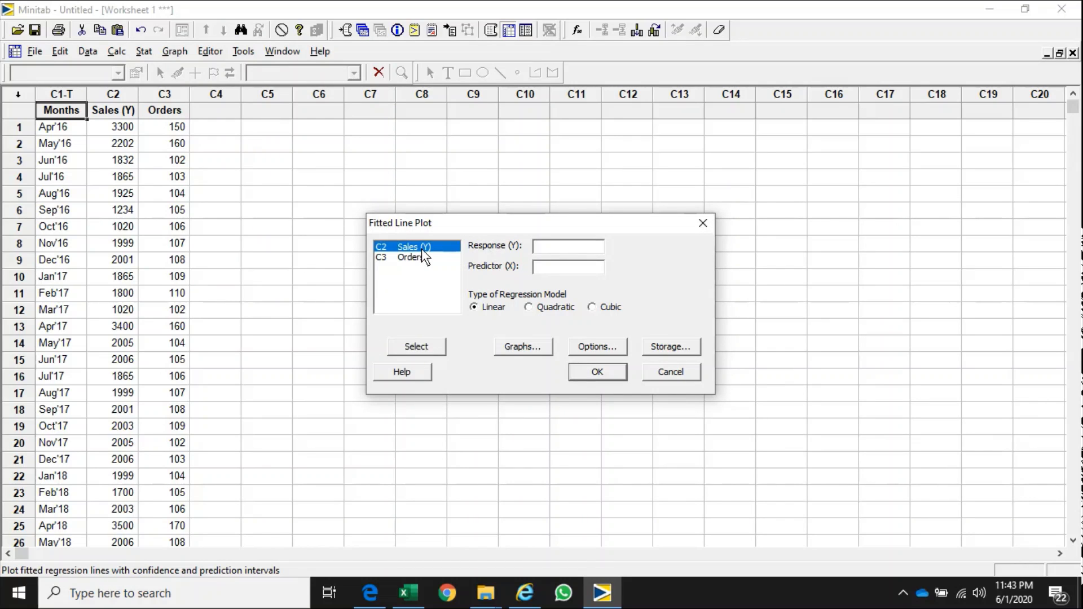
pyautogui.doubleClick(421, 248)
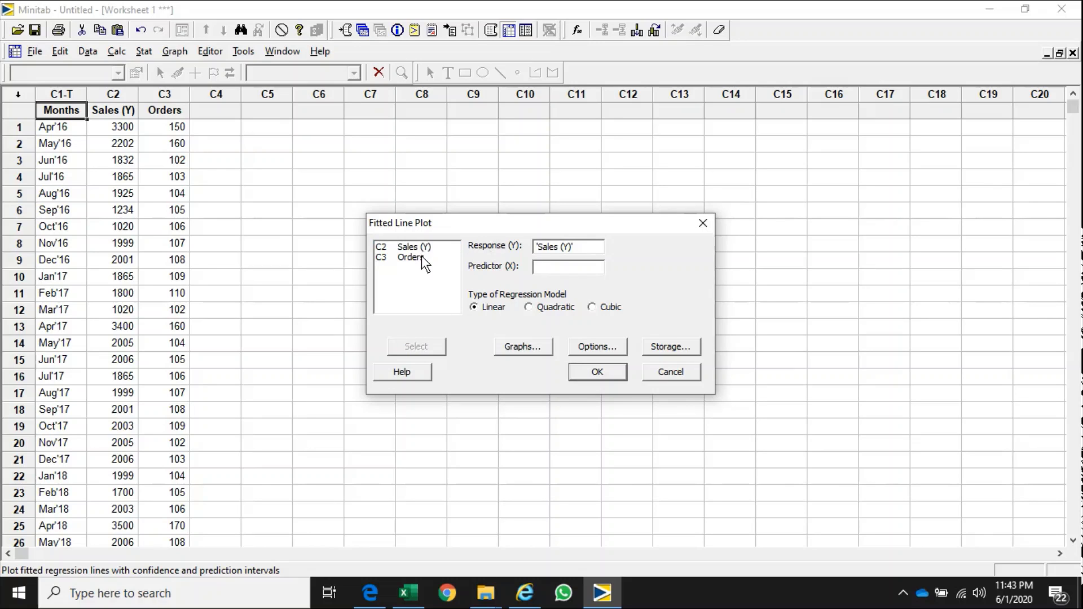
pyautogui.doubleClick(421, 257)
# Step: Title the graph 'Sales and Orders' and run the plot
pyautogui.click(574, 350)
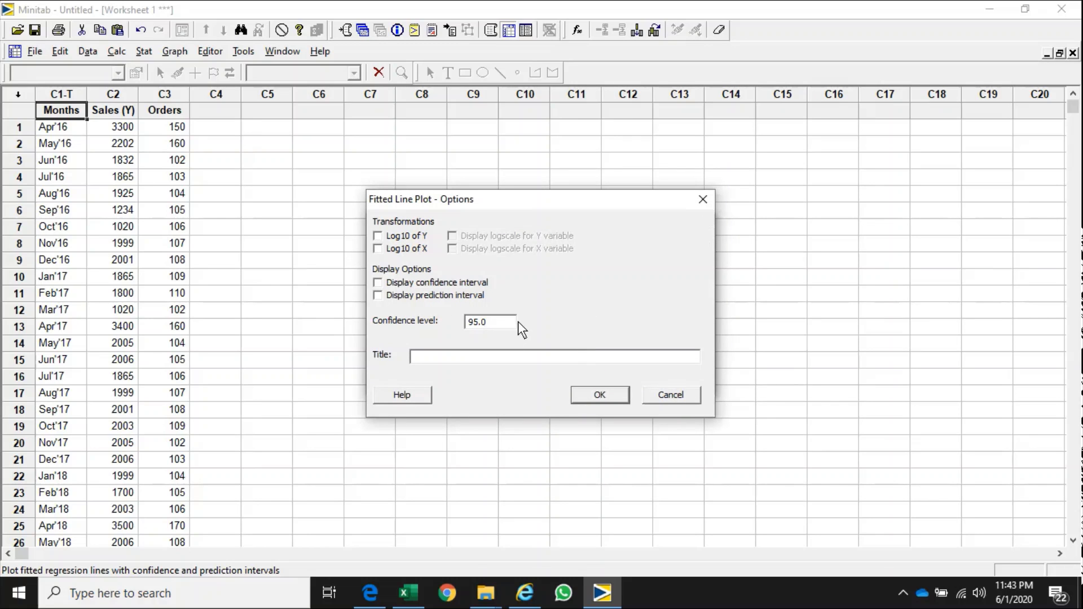
pyautogui.click(544, 361)
pyautogui.write('Sal')
pyautogui.write('nd OR')
pyautogui.press('BackSpace')
pyautogui.write('rders')
pyautogui.click(607, 395)
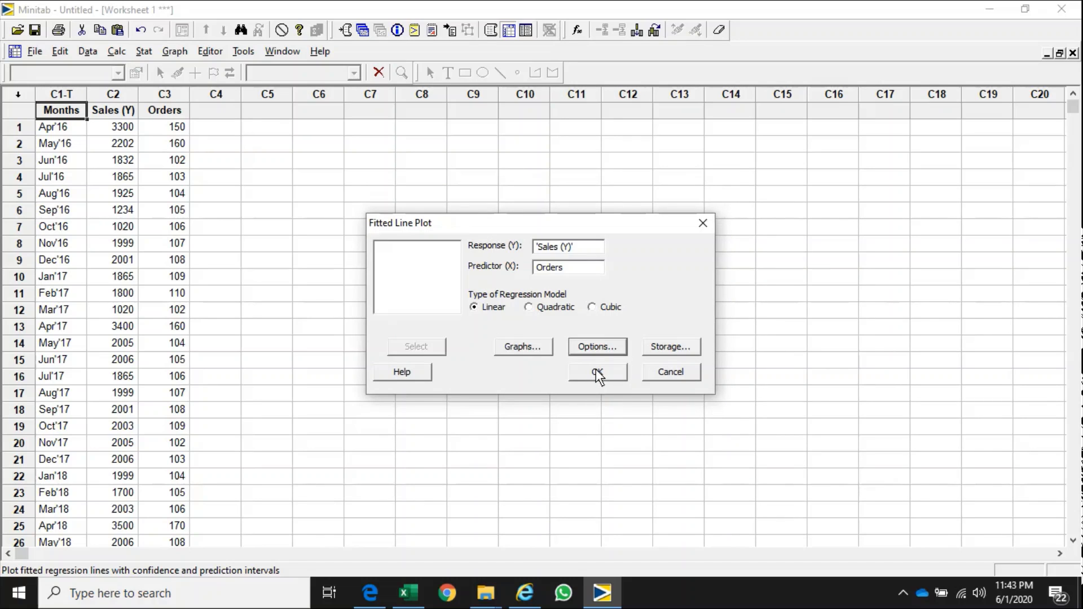
pyautogui.click(597, 372)
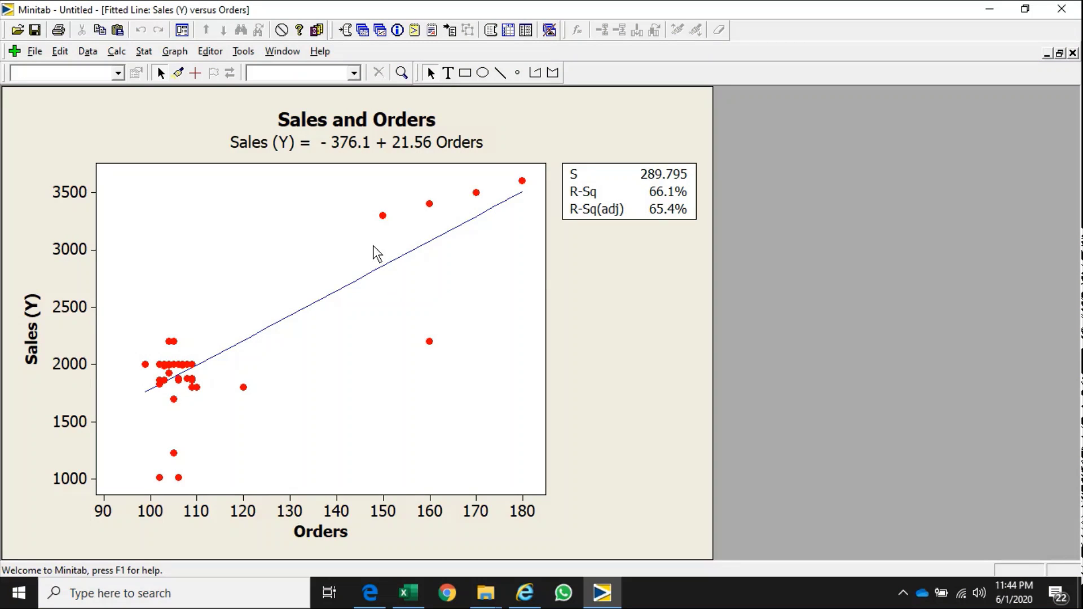
# Step: Return to the Fitted Line Plot dialog, still set to Sales (Y) versus Orders
pyautogui.click(181, 29)
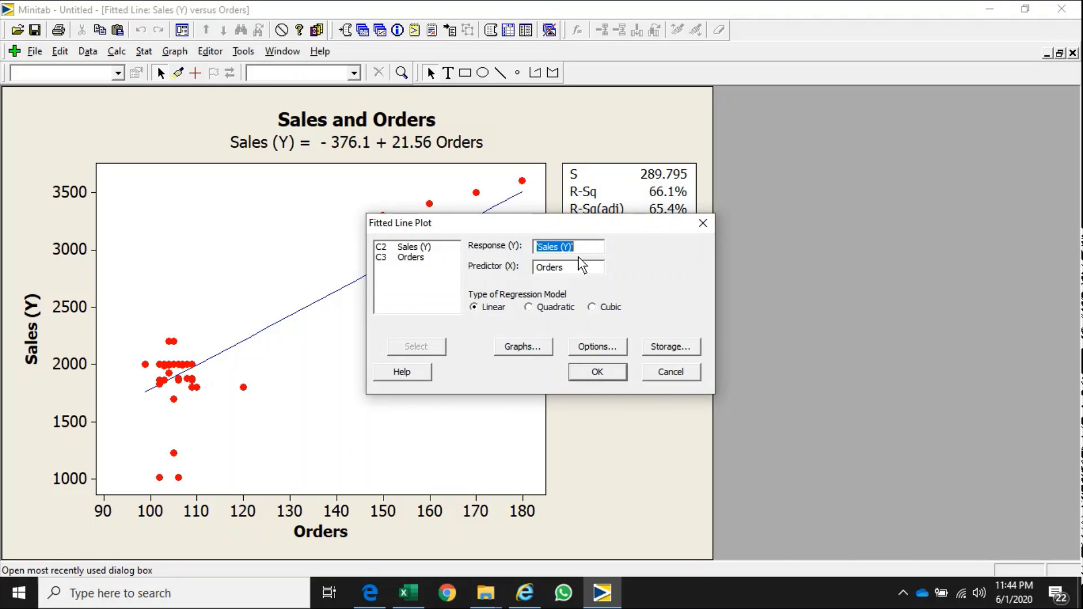
# Step: Swap the variables so Orders is the response and Sales (Y) the predictor, and run it
pyautogui.press('BackSpace')
pyautogui.click(407, 262)
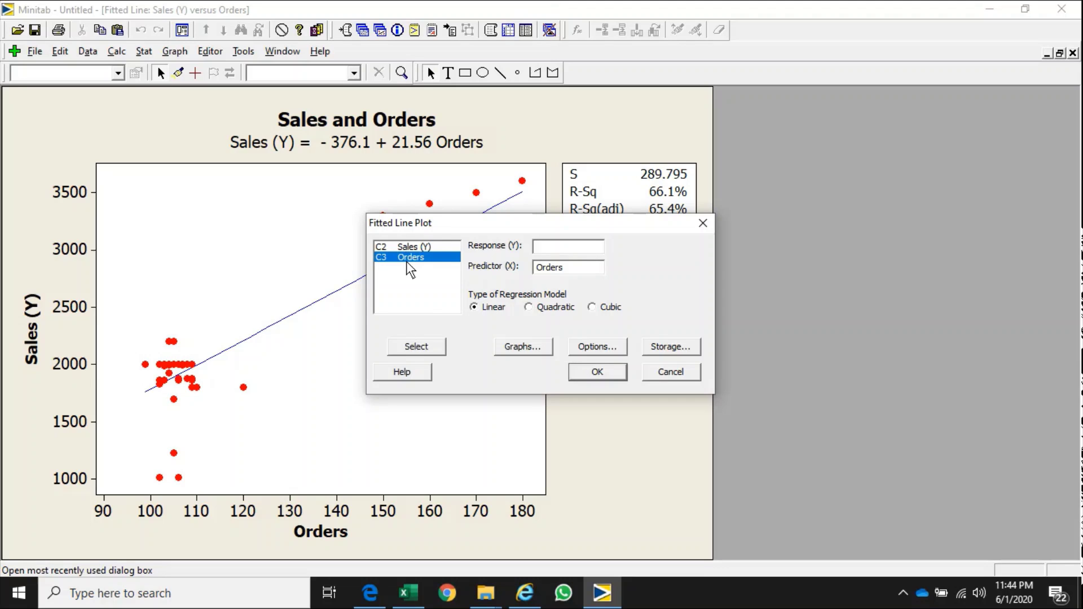
pyautogui.doubleClick(406, 262)
pyautogui.press('Delete')
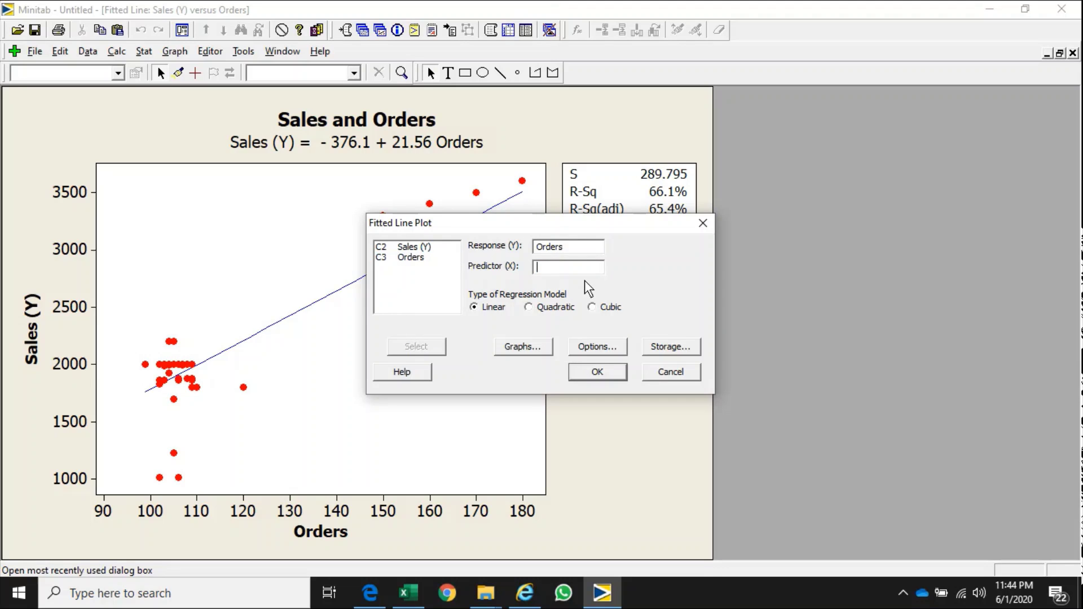
pyautogui.doubleClick(415, 247)
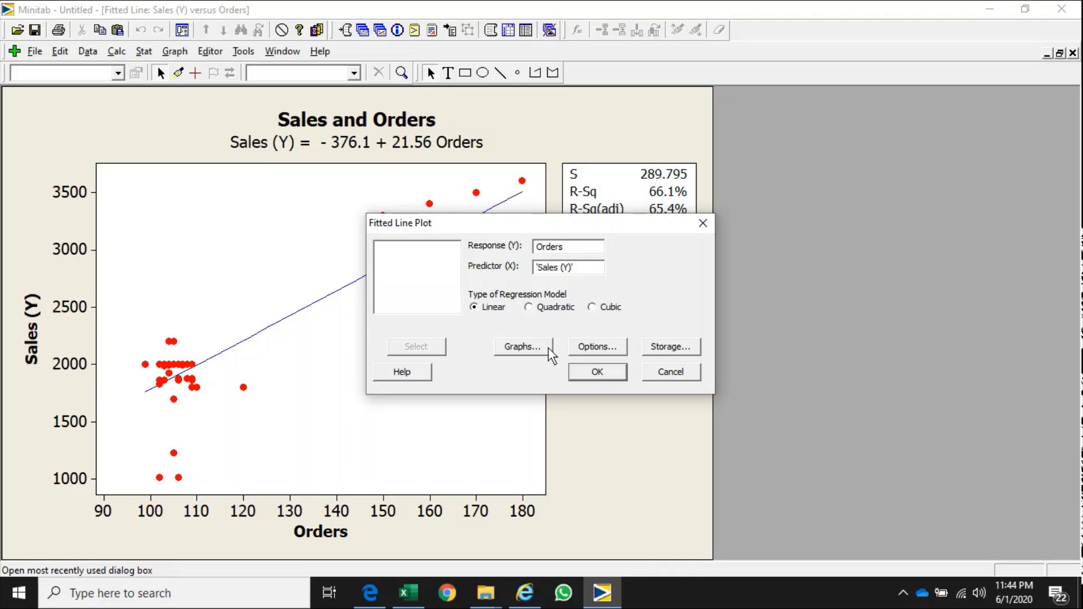
pyautogui.click(597, 372)
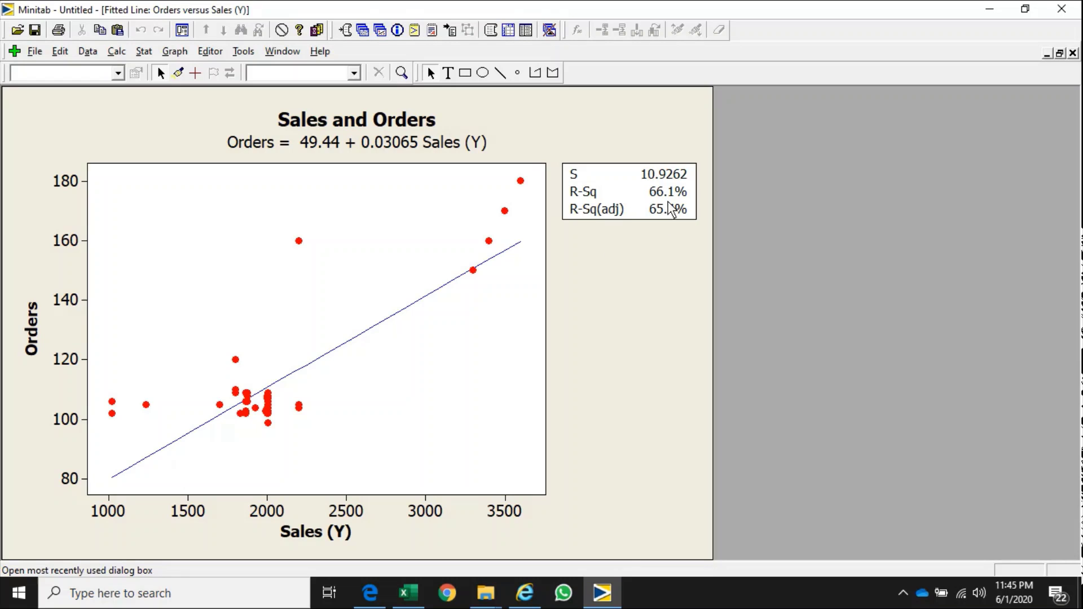
pyautogui.click(183, 34)
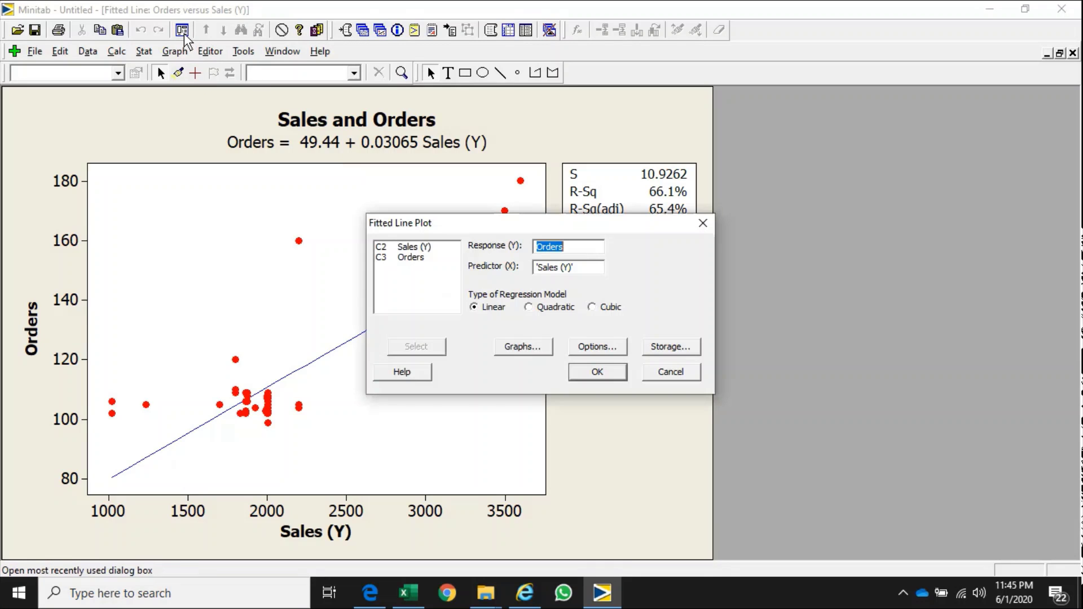
pyautogui.click(584, 346)
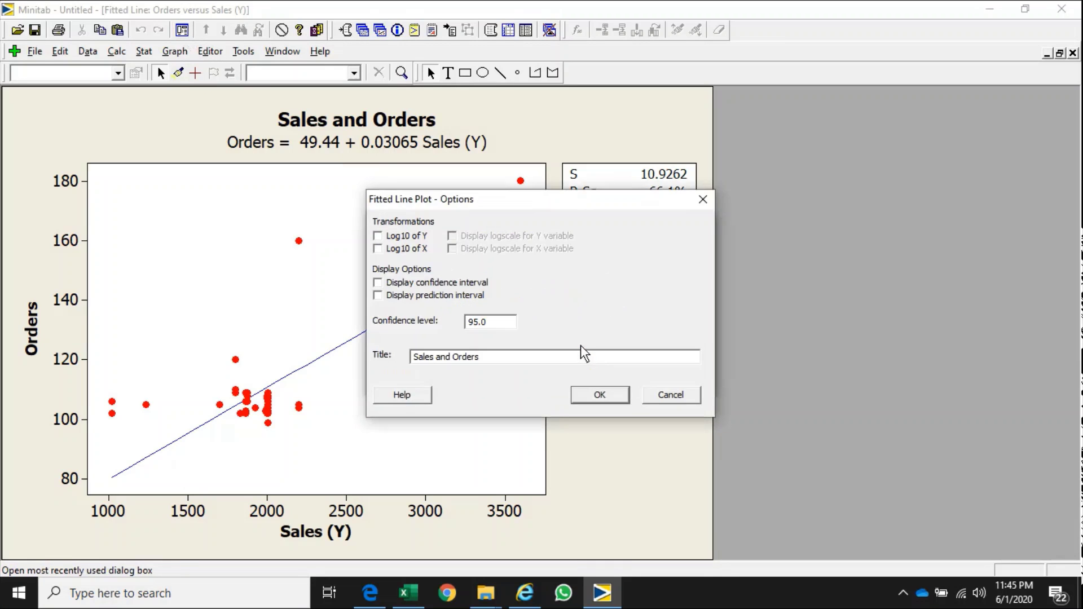
pyautogui.click(670, 404)
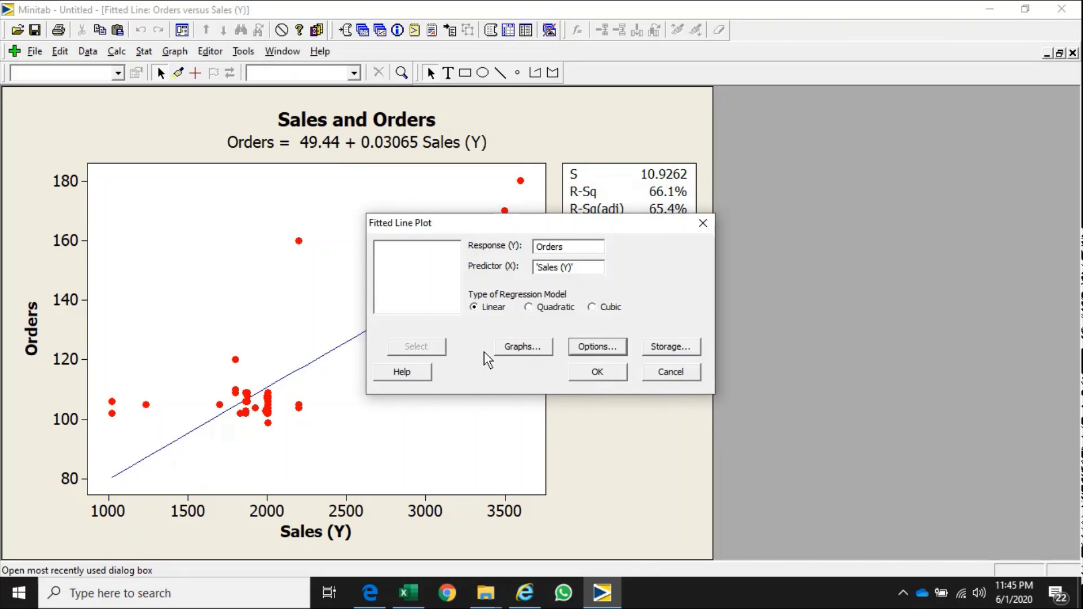
pyautogui.click(506, 351)
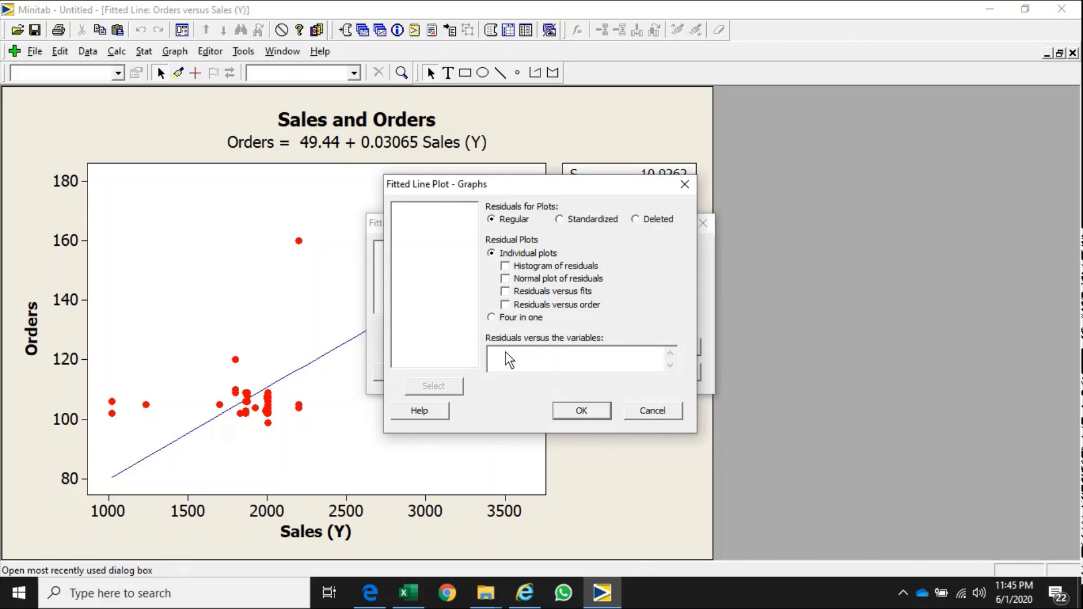
pyautogui.click(683, 184)
pyautogui.click(670, 346)
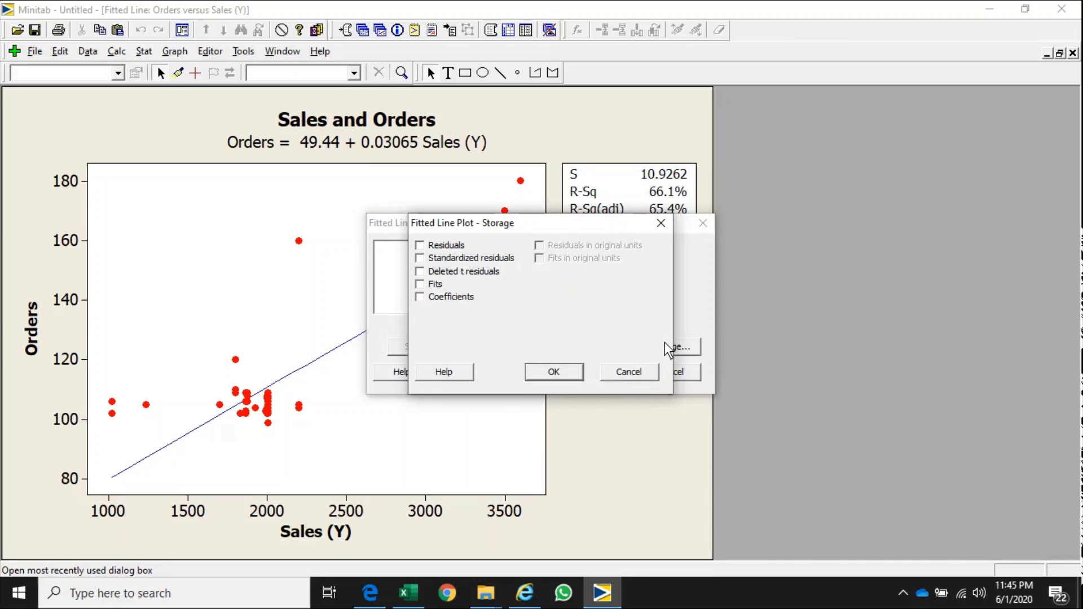
pyautogui.click(644, 374)
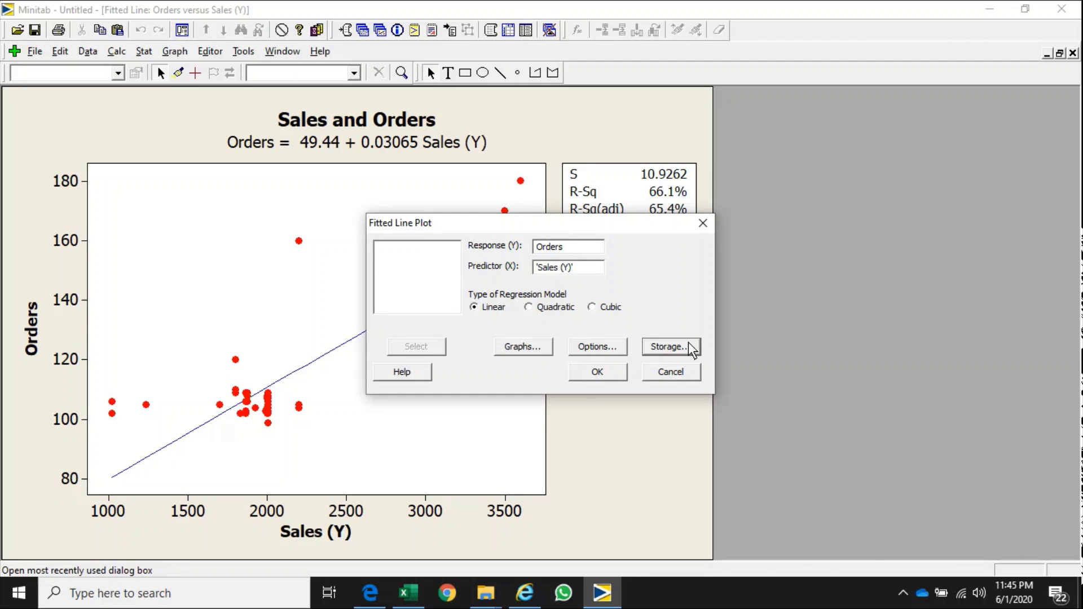
pyautogui.click(701, 224)
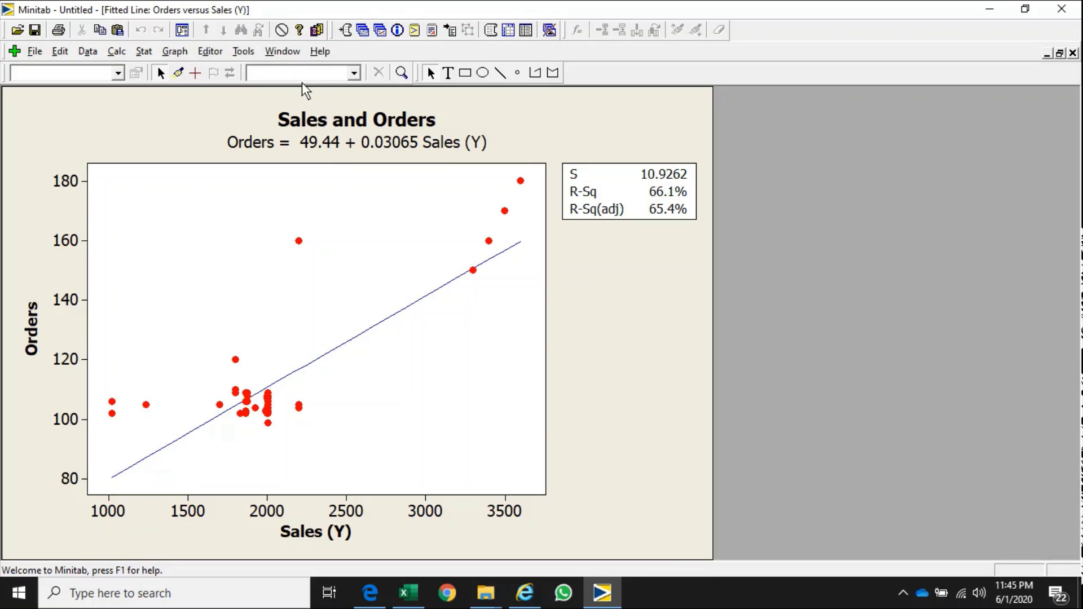
# Step: Show Worksheet 1 again and open Stat > Time Series > Winters' Method
pyautogui.click(366, 30)
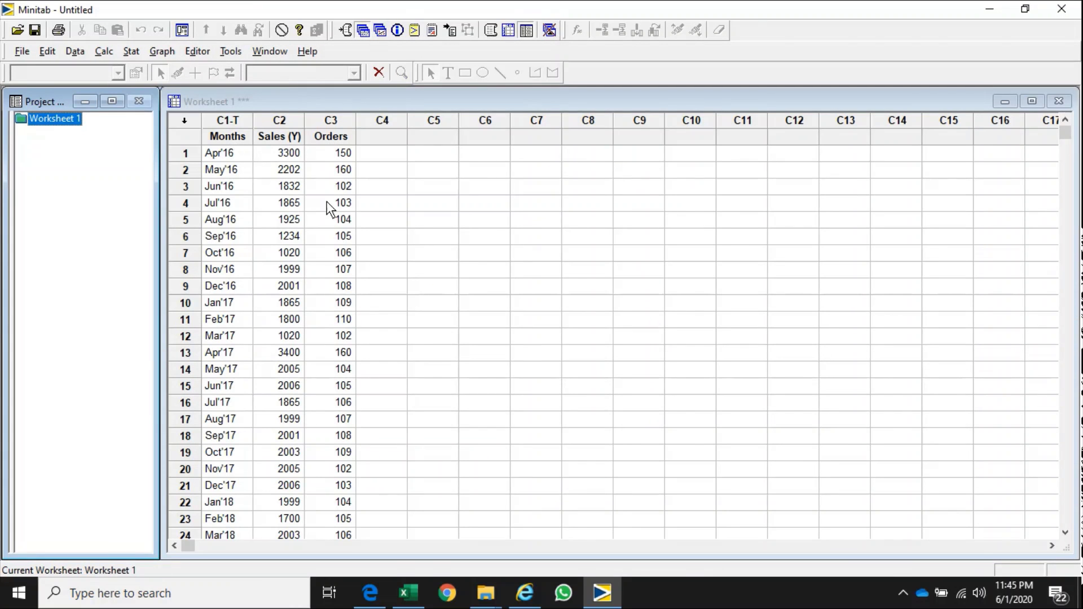
pyautogui.click(131, 51)
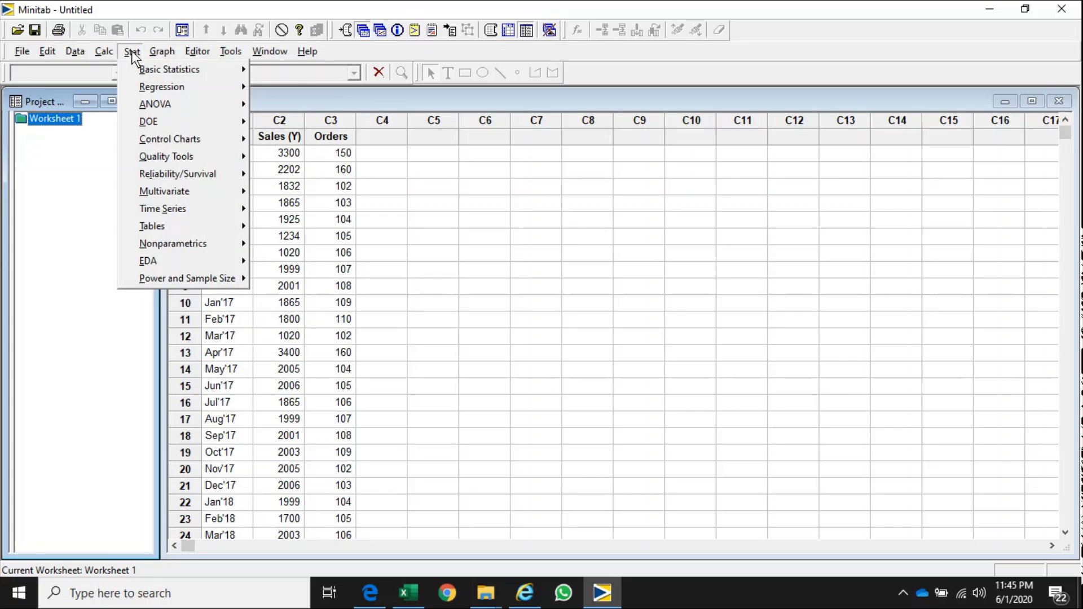
pyautogui.moveTo(163, 211)
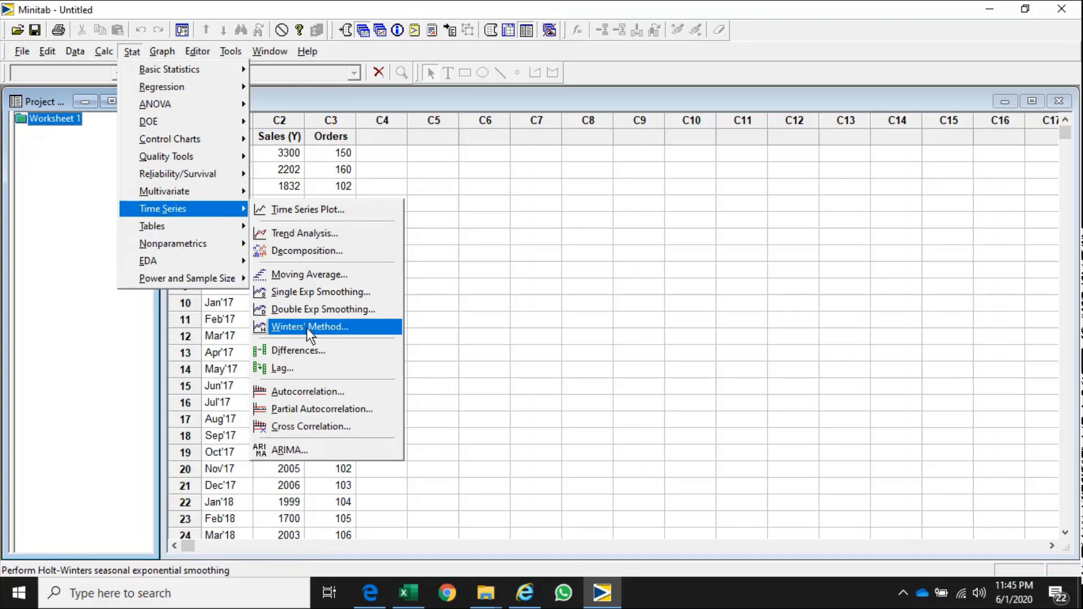
pyautogui.click(329, 327)
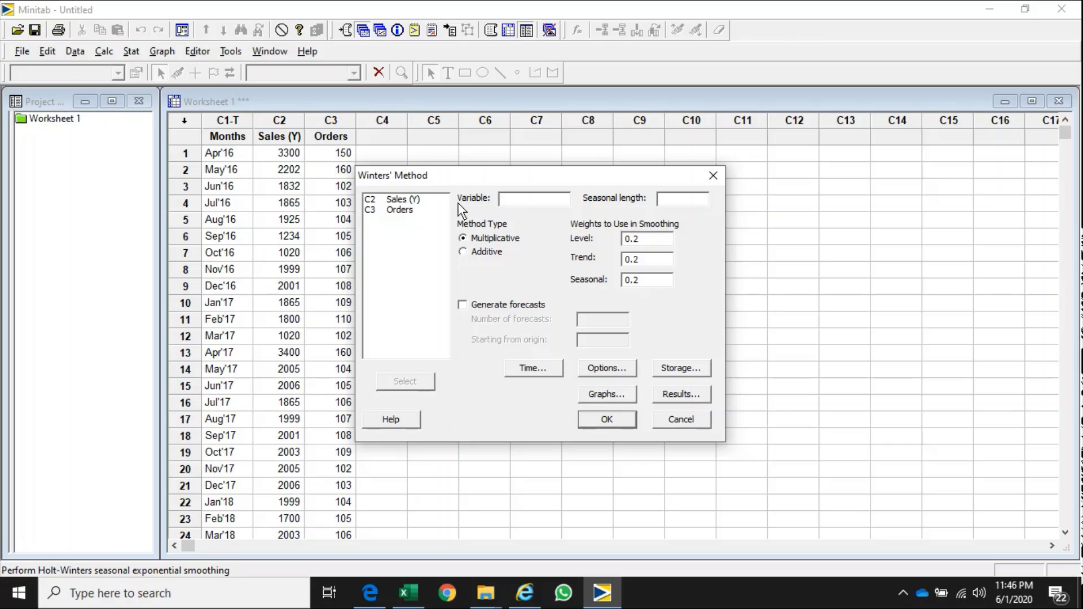
# Step: Forecast Sales (Y) with Winters' Method, 6 forecasts, using Months as the time stamp
pyautogui.doubleClick(414, 199)
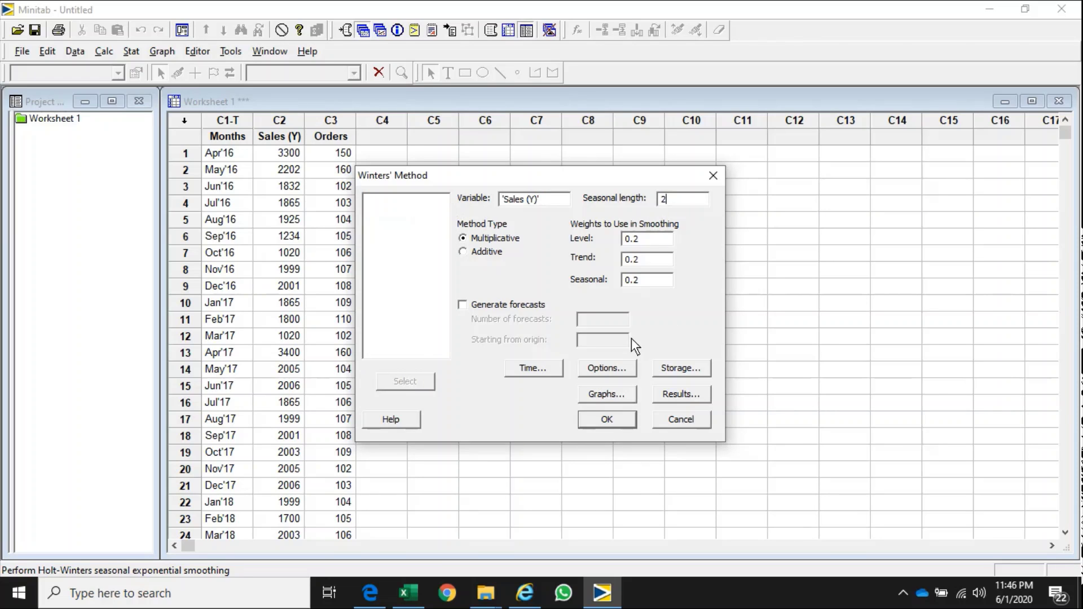
pyautogui.click(462, 305)
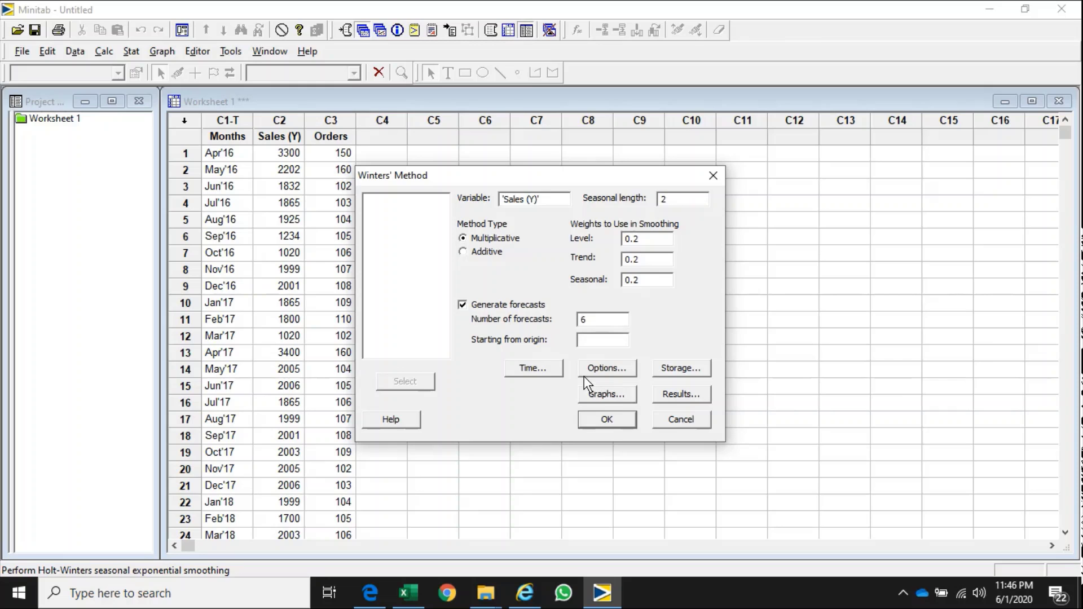
pyautogui.click(551, 369)
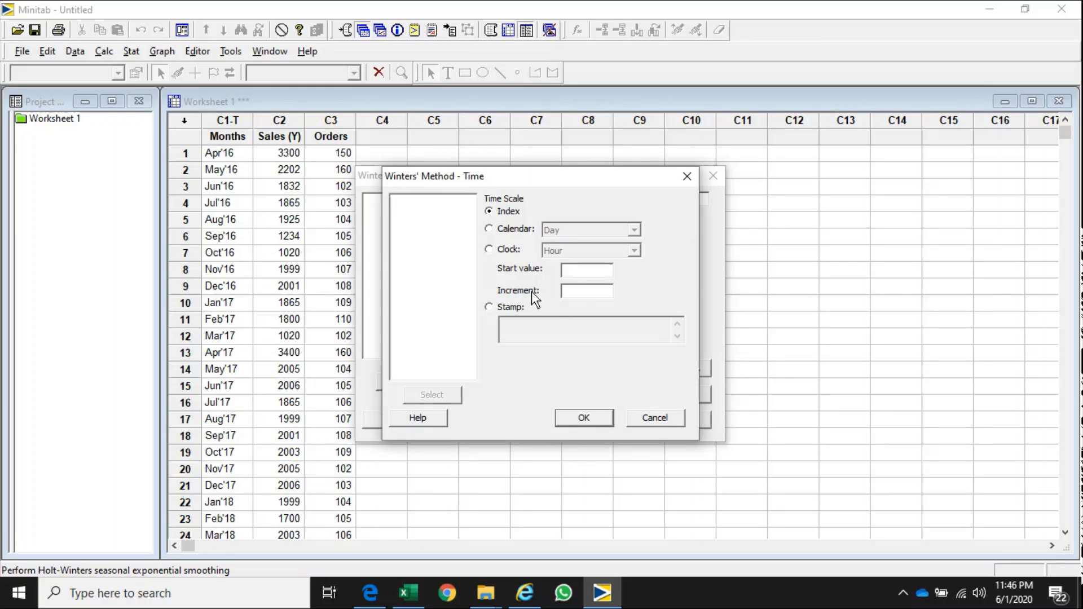
pyautogui.click(490, 308)
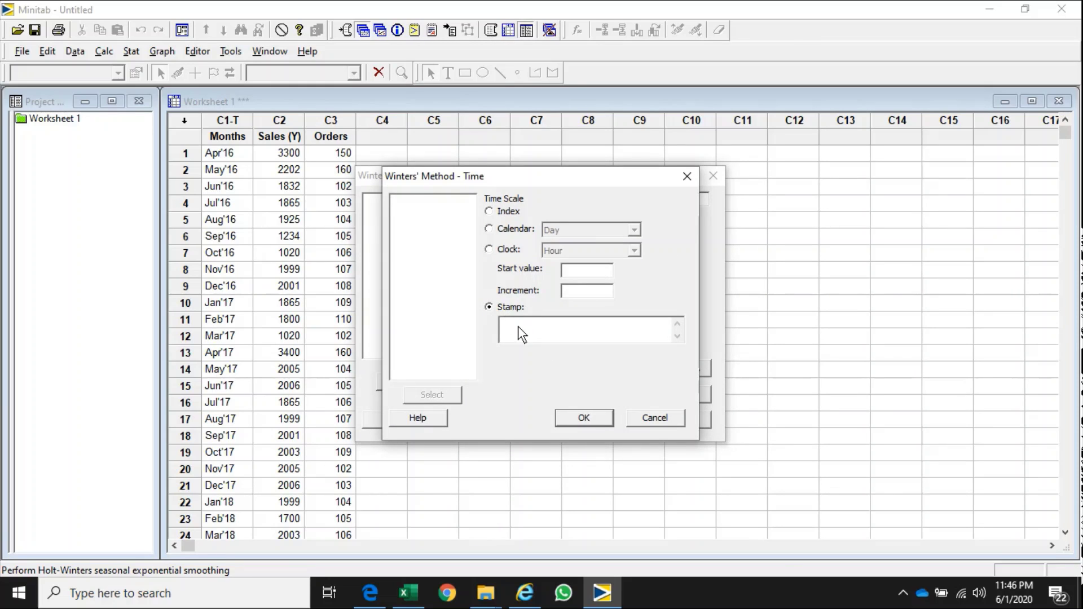
pyautogui.click(518, 326)
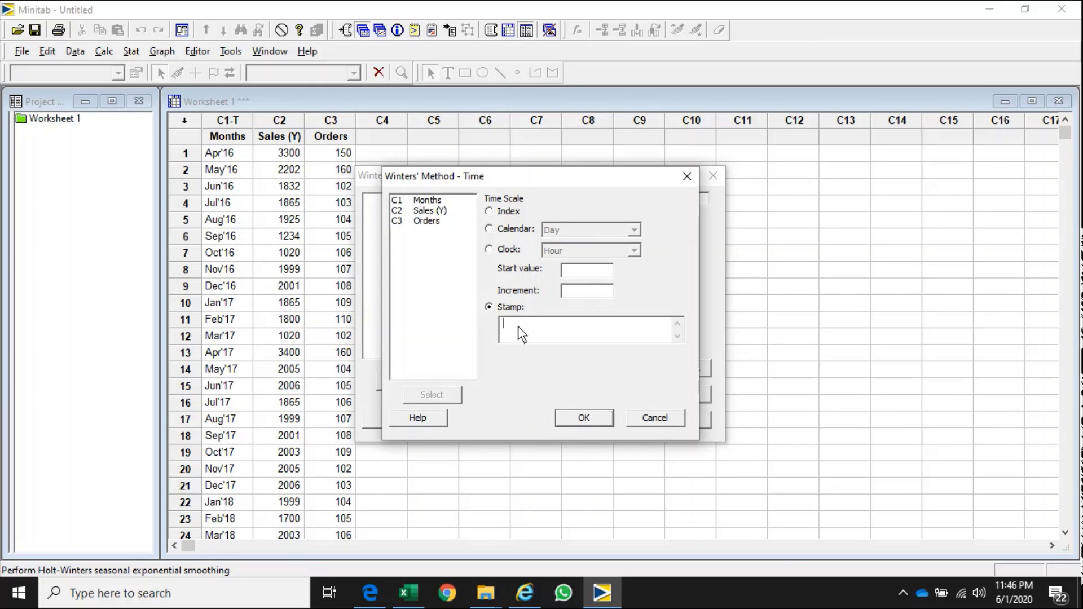
pyautogui.click(427, 202)
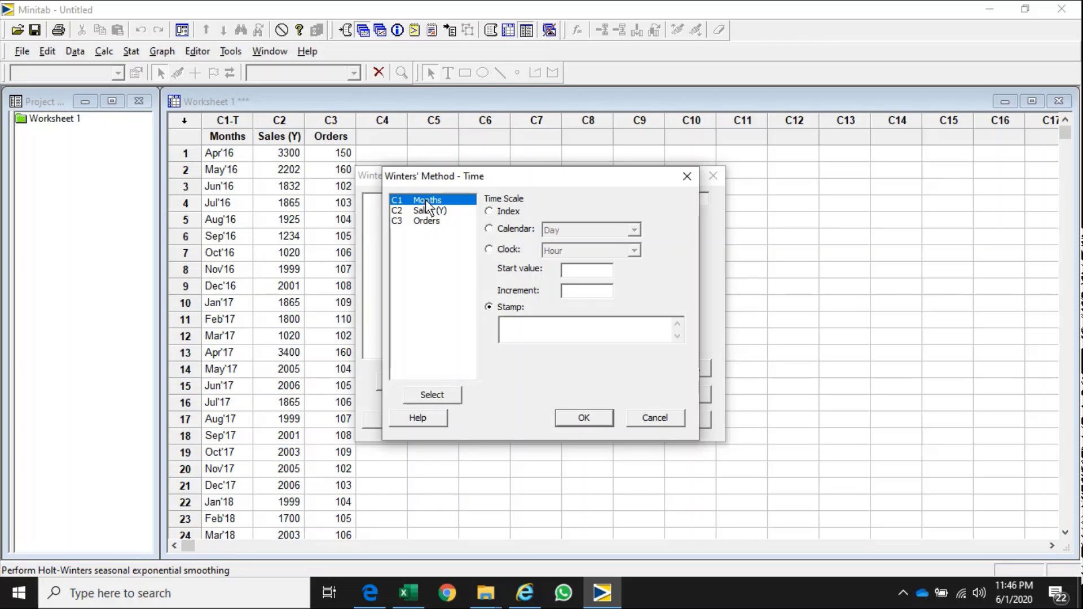
pyautogui.doubleClick(425, 199)
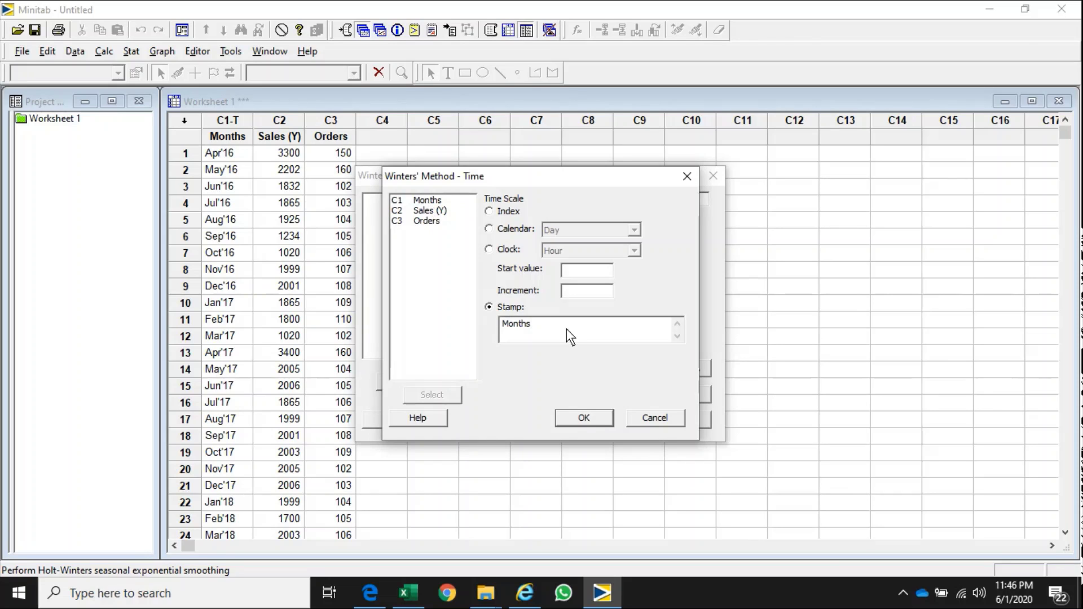
pyautogui.click(592, 418)
pyautogui.click(610, 418)
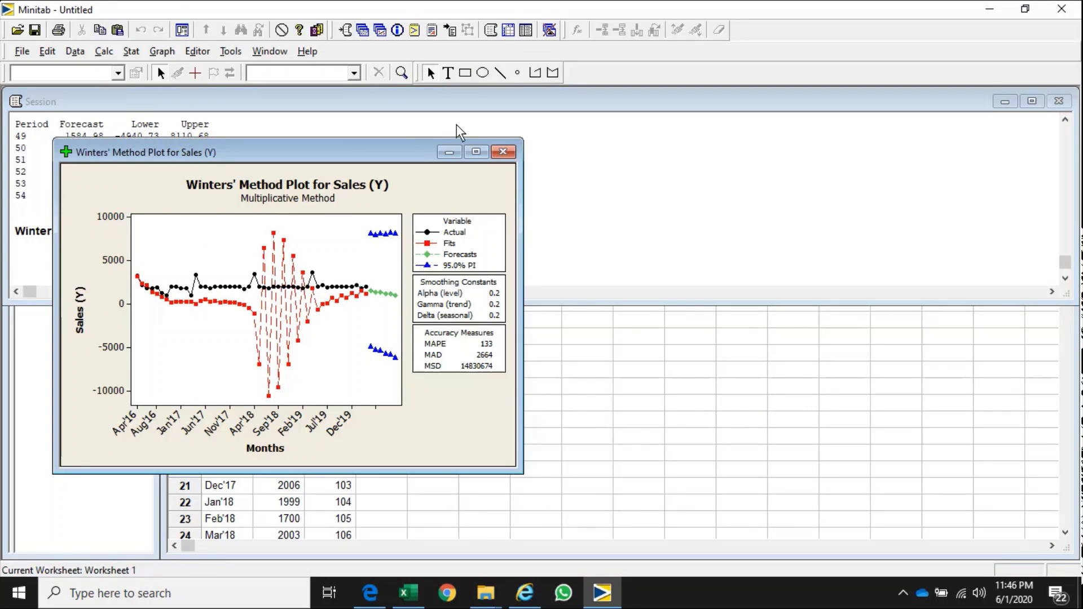
# Step: Maximize the Sales (Y) Winters' Method plot and select its data symbols and region
pyautogui.click(475, 152)
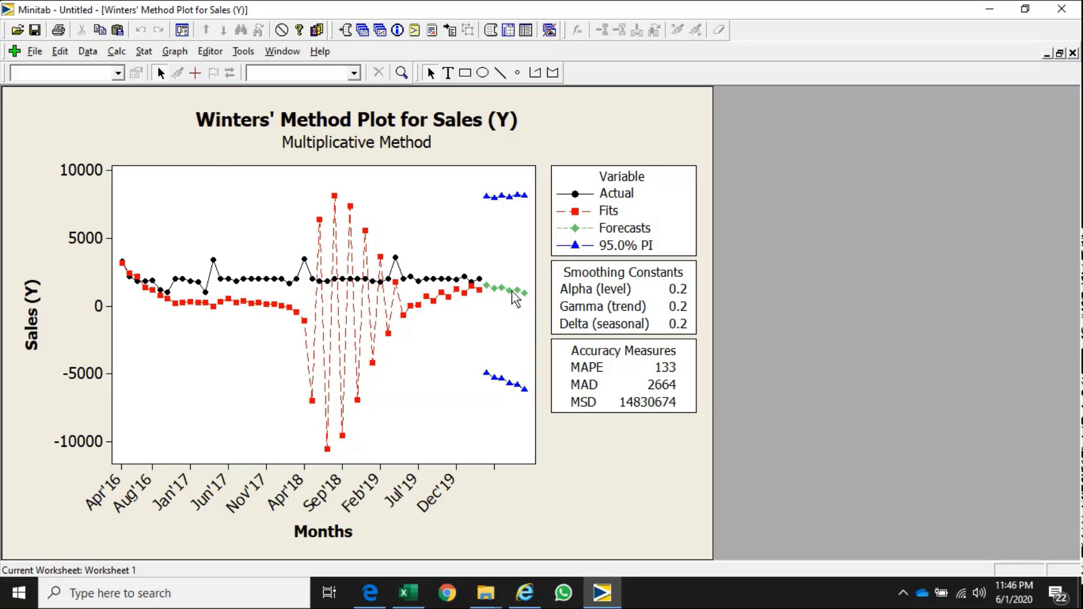
pyautogui.click(489, 296)
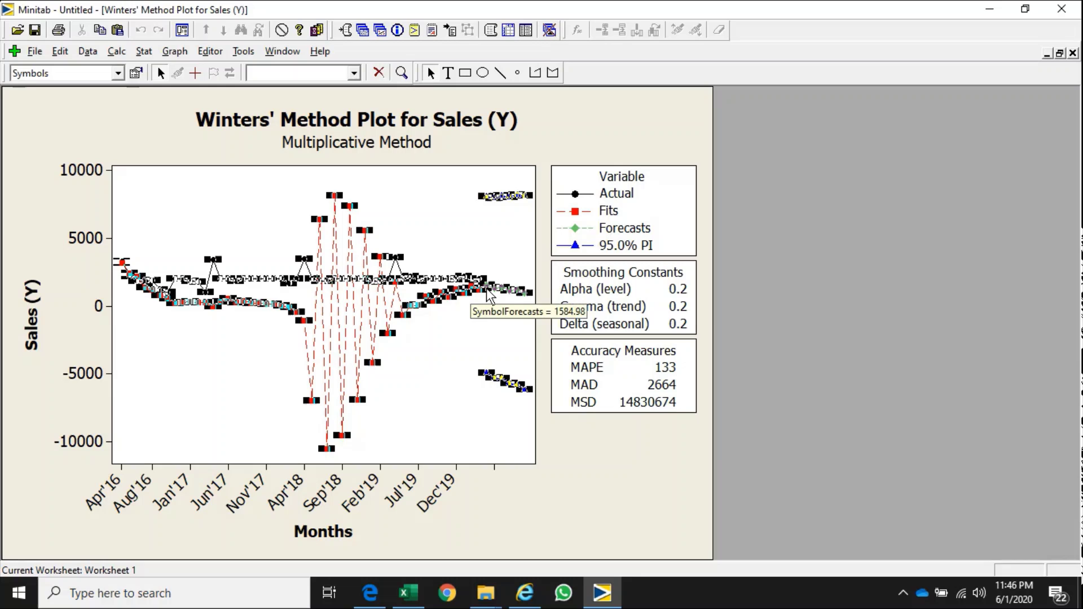
pyautogui.click(486, 363)
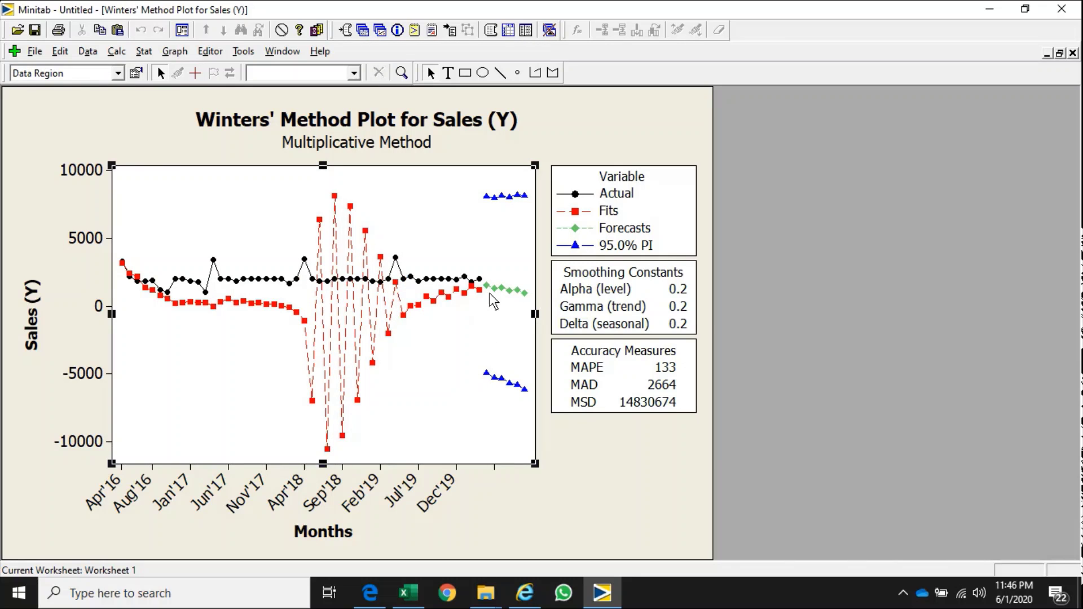
pyautogui.moveTo(489, 295)
# Step: Rerun Winters' Method with Orders as the variable instead of Sales (Y)
pyautogui.click(182, 31)
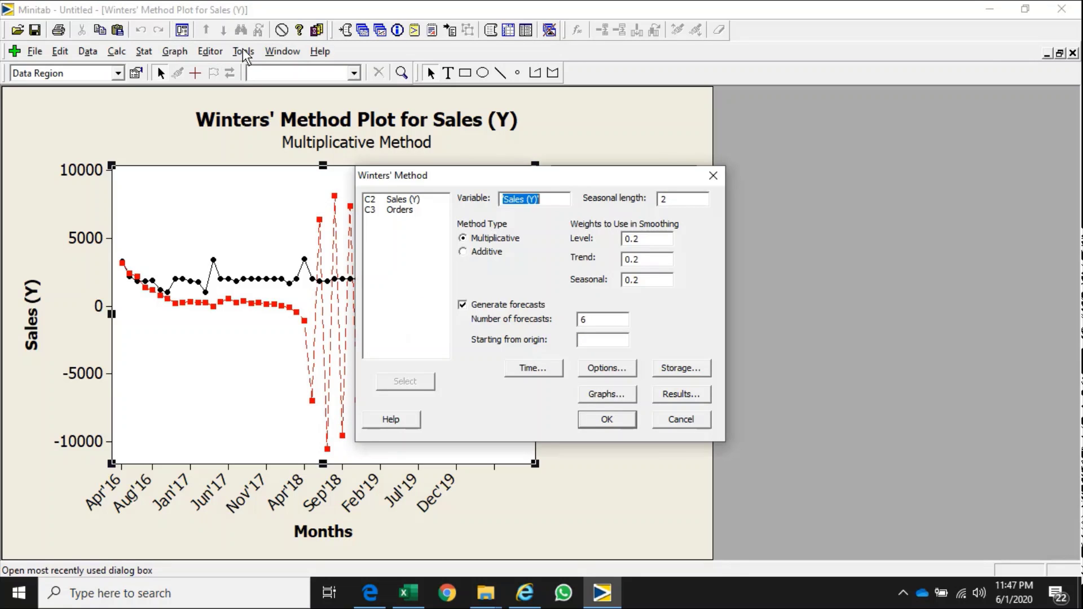
pyautogui.press('Delete')
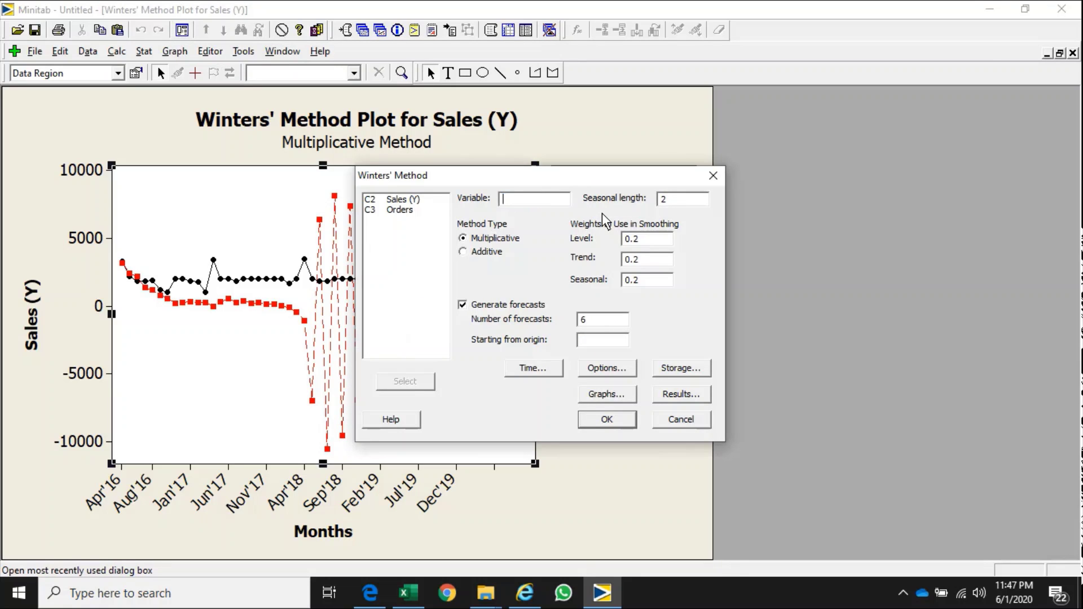
pyautogui.click(405, 209)
pyautogui.doubleClick(405, 209)
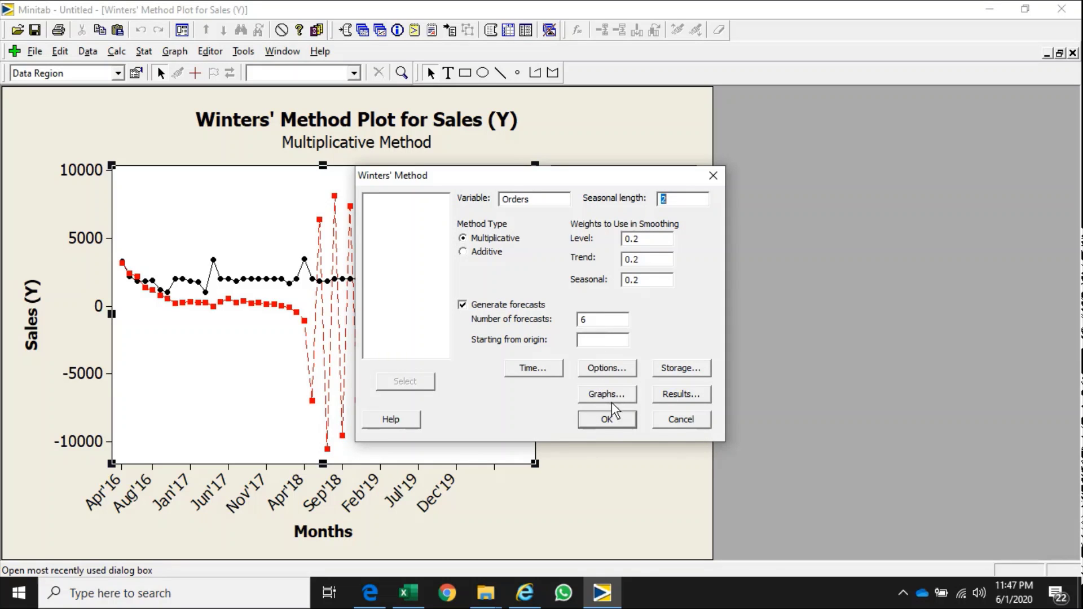
pyautogui.click(606, 419)
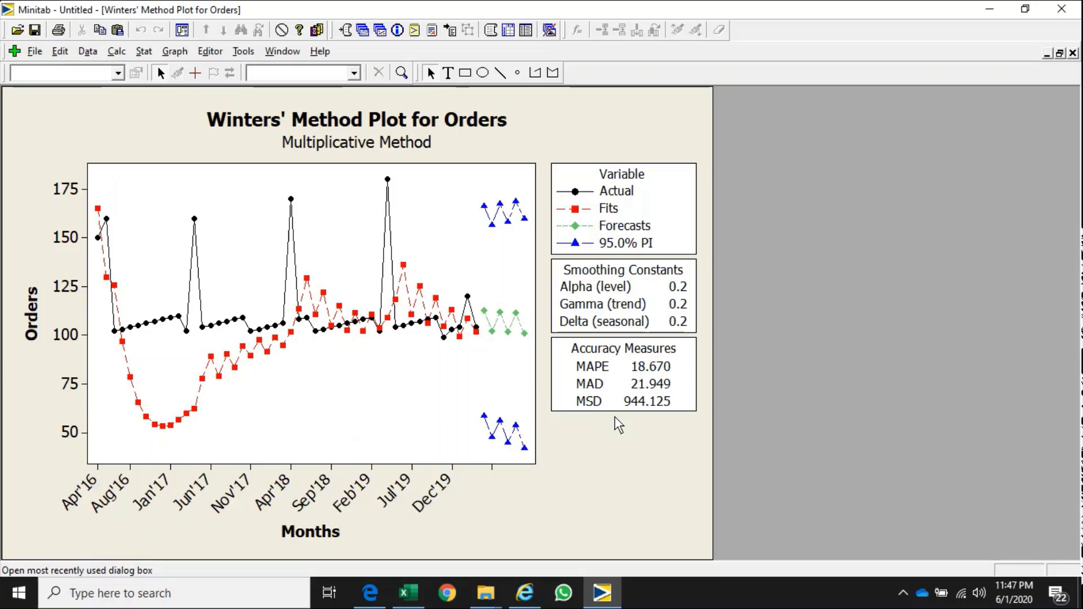
# Step: Select the Orders plot's data symbols and data region to inspect the forecasts
pyautogui.click(484, 310)
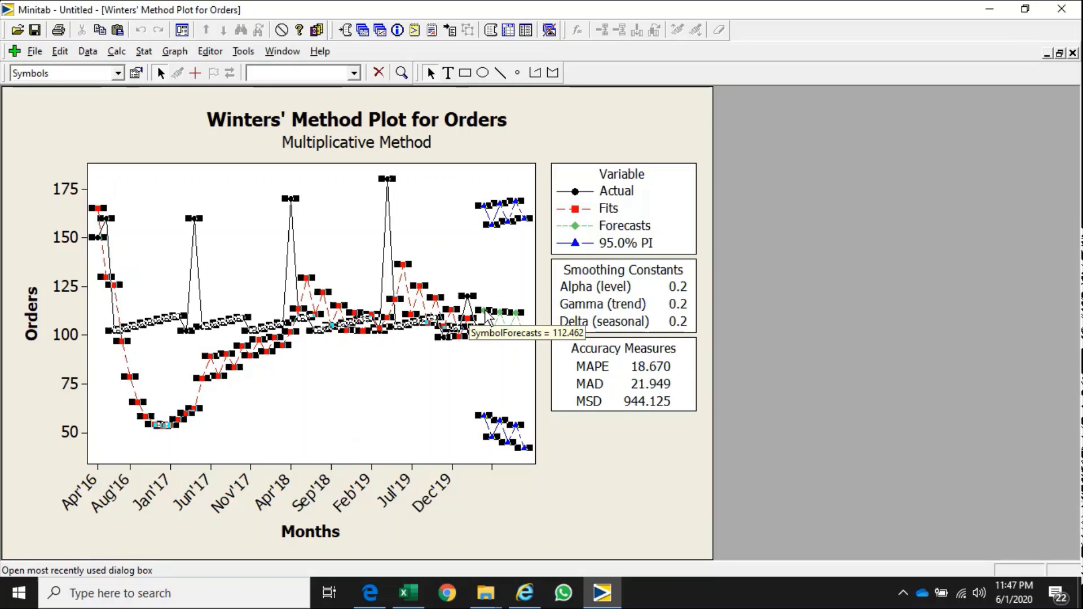
pyautogui.click(481, 376)
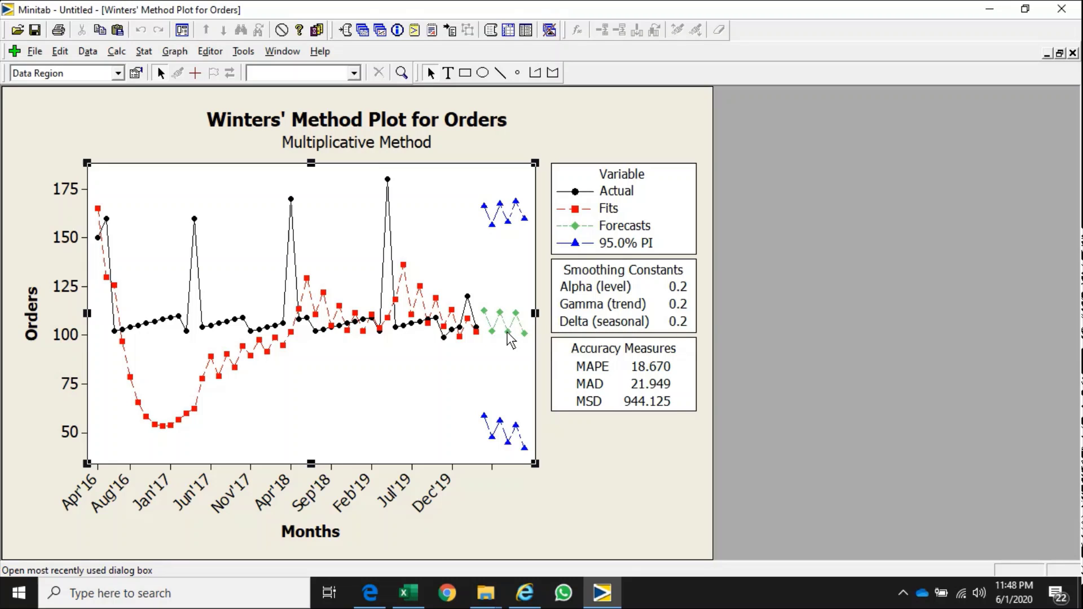
pyautogui.moveTo(509, 337)
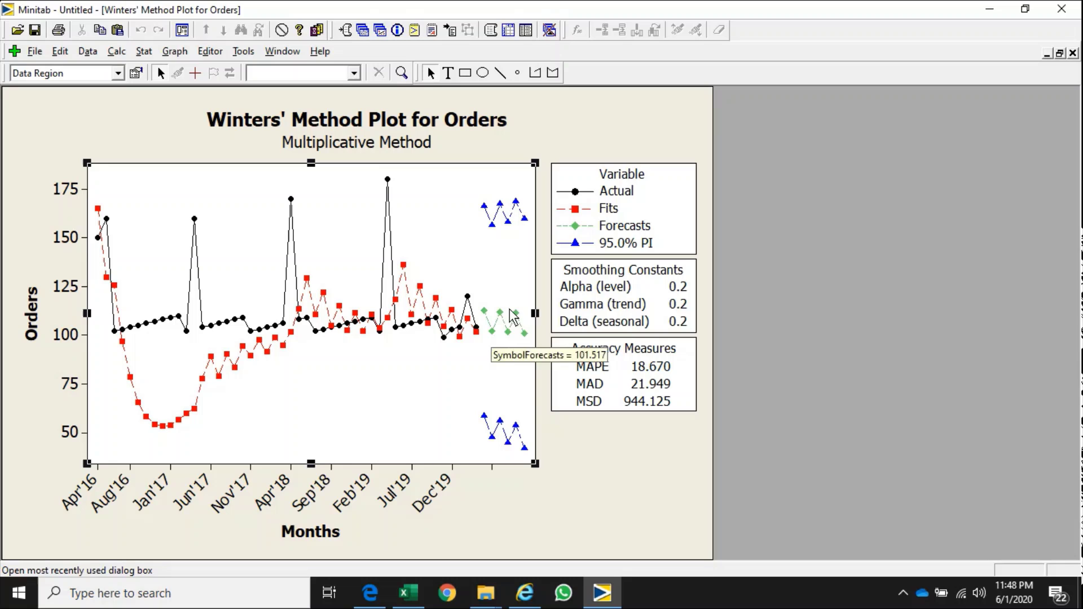
# Step: Rerun the Orders Winters' Method forecast with the number of forecasts set to 1
pyautogui.click(181, 30)
pyautogui.click(593, 321)
pyautogui.press('BackSpace')
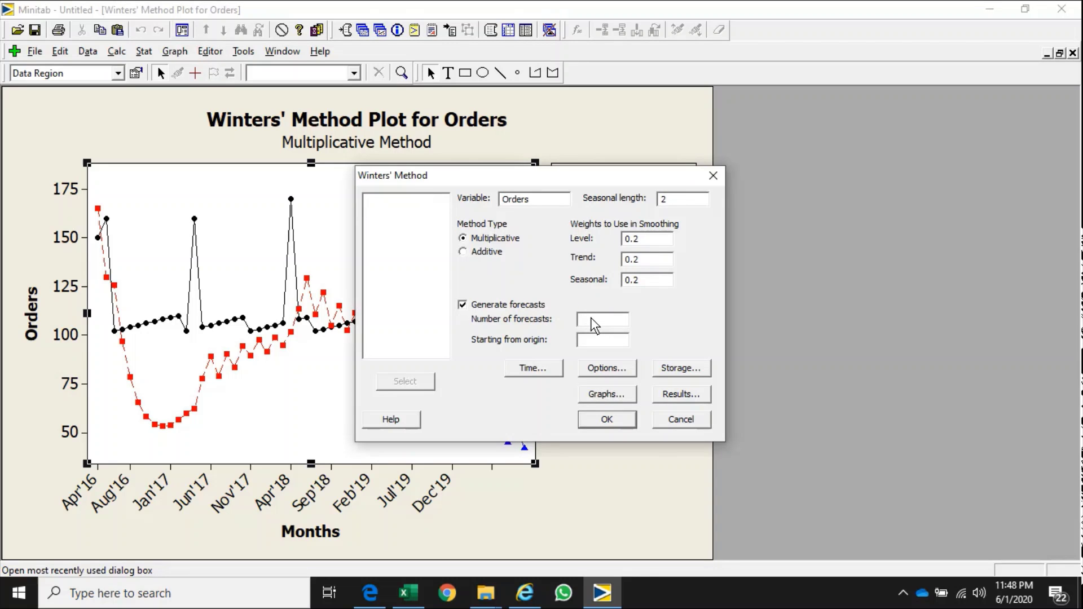
pyautogui.write('1')
pyautogui.press('Return')
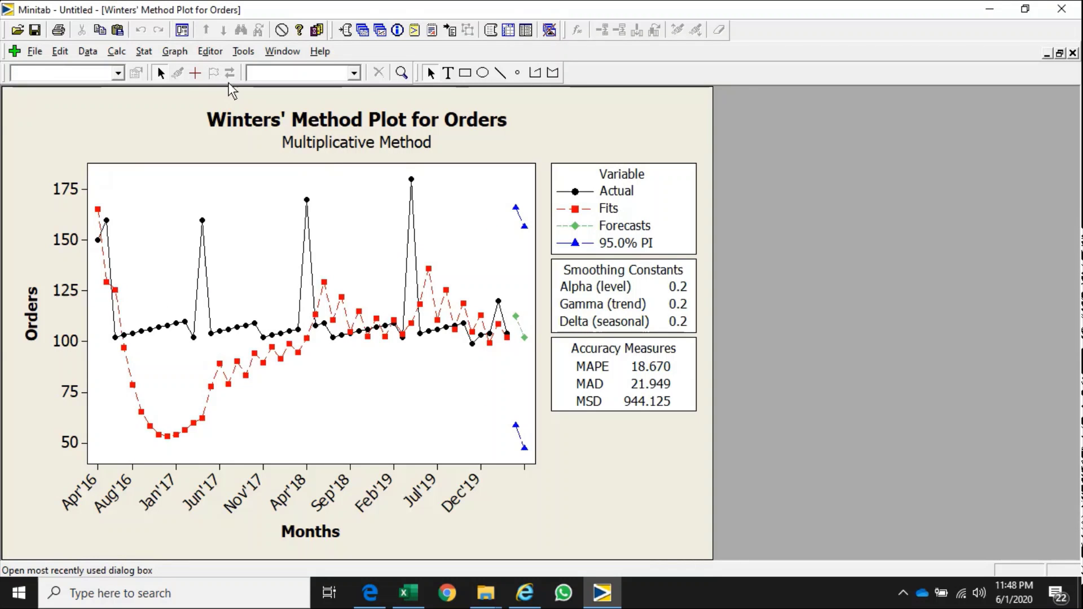
# Step: Rerun it again with the number of forecasts set to 12
pyautogui.click(181, 30)
pyautogui.click(595, 321)
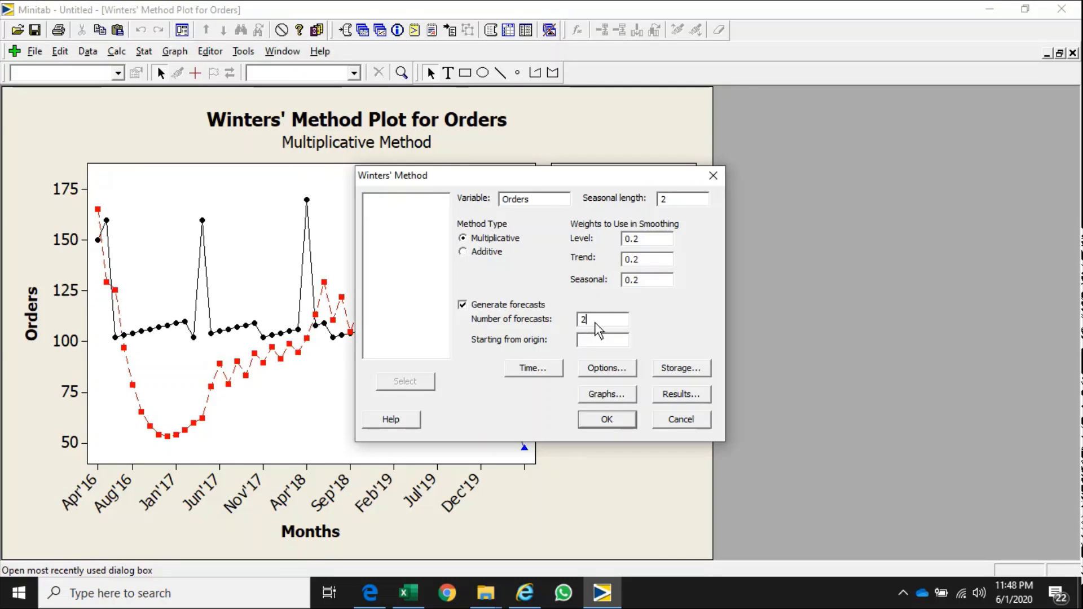
pyautogui.write('12')
pyautogui.press('Return')
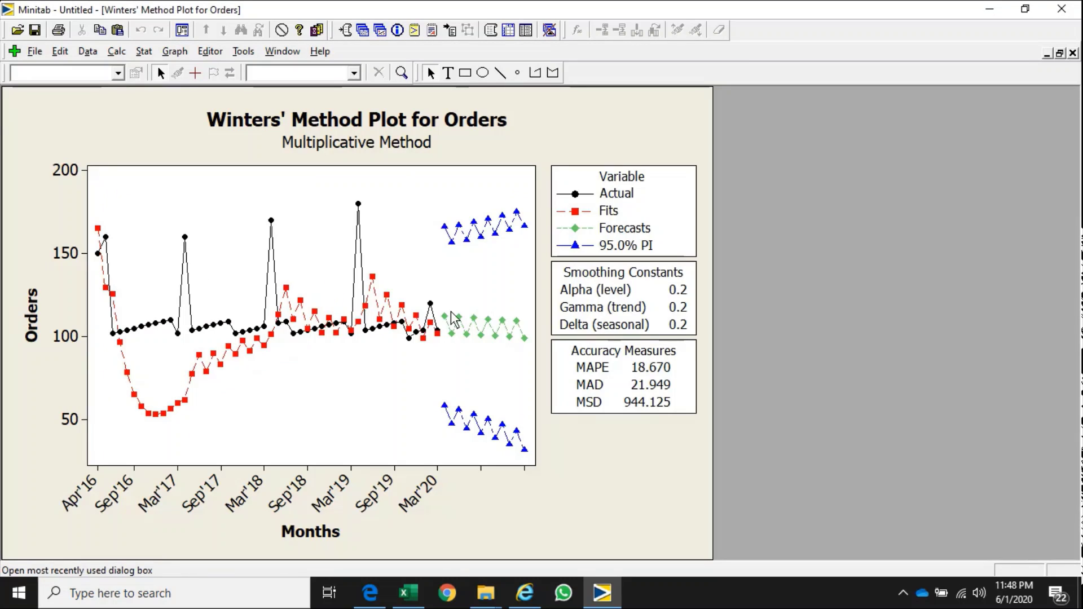